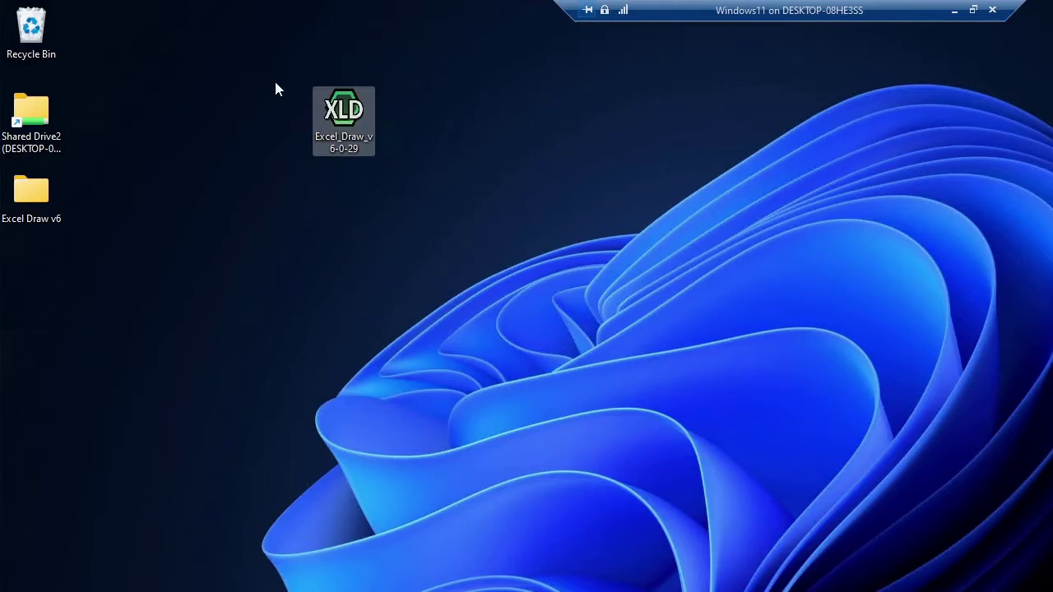
Install Excel Draw v6 from the desktop installer, accepting the license agreement and keeping the desktop shortcut option.
{"action": "left_click_drag", "start_coordinate": [274, 78], "coordinate": [411, 176]}
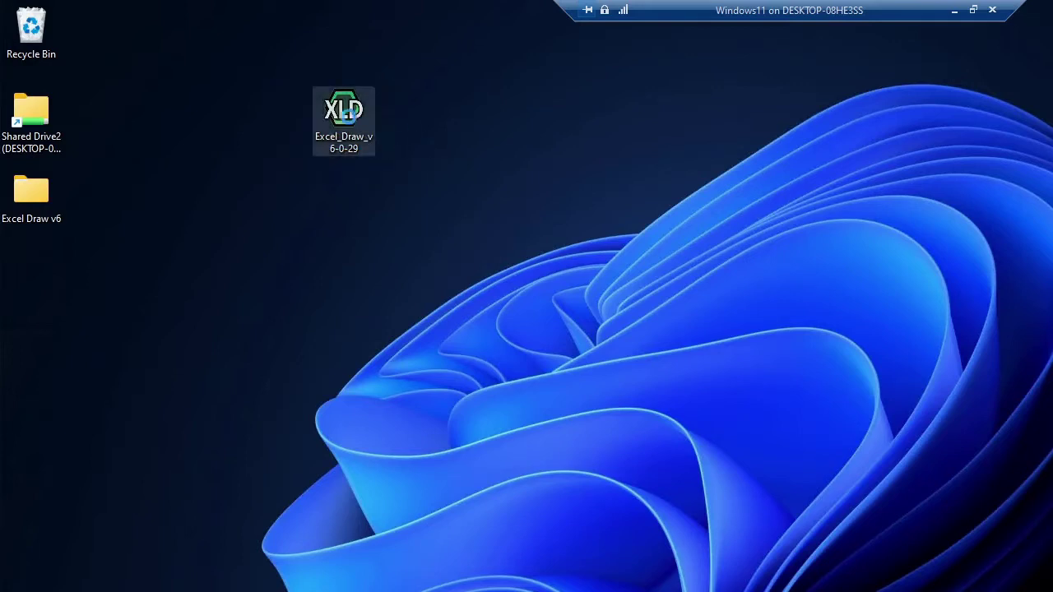
{"action": "double_click", "coordinate": [342, 113]}
{"action": "left_click", "coordinate": [664, 458]}
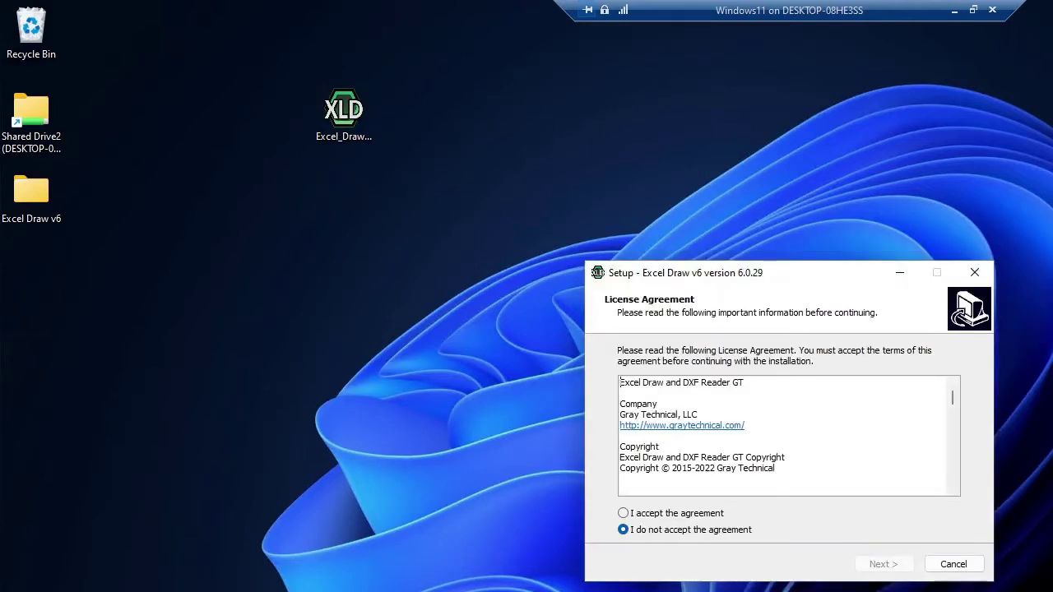
{"action": "left_click", "coordinate": [645, 515]}
{"action": "left_click", "coordinate": [883, 564]}
{"action": "left_click", "coordinate": [884, 564]}
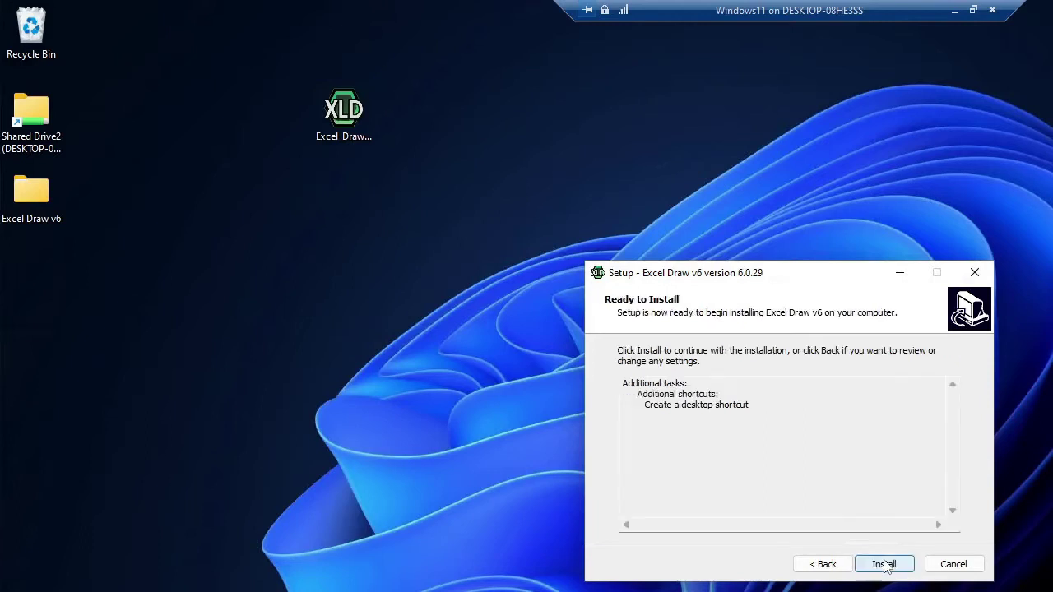
{"action": "left_click", "coordinate": [884, 564]}
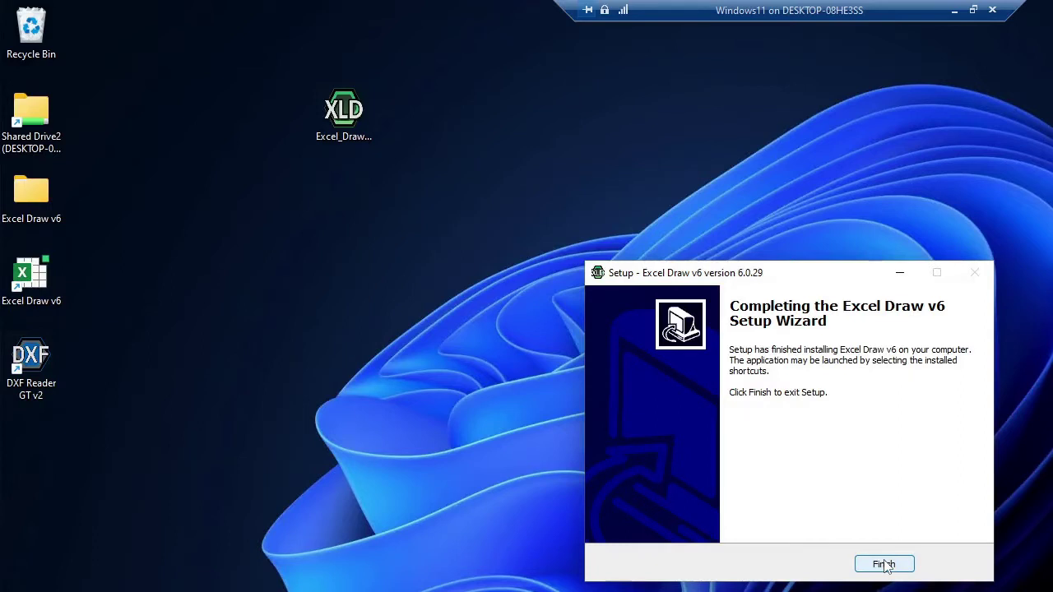
{"action": "left_click", "coordinate": [884, 564]}
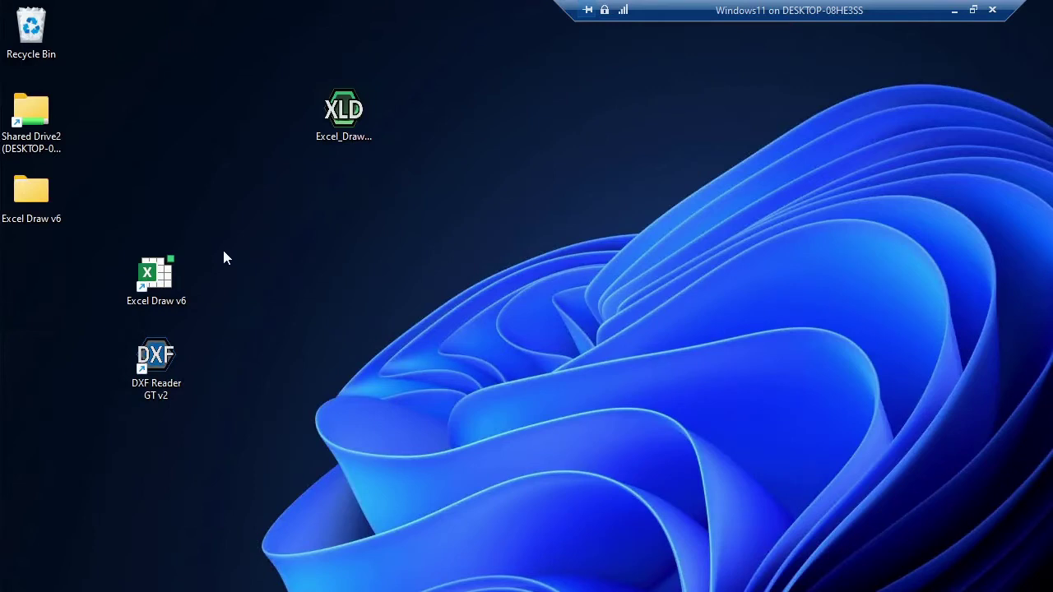
{"action": "mouse_move", "coordinate": [223, 246]}
{"action": "left_mouse_down"}
{"action": "mouse_move", "coordinate": [223, 310]}
{"action": "mouse_move", "coordinate": [196, 400]}
{"action": "mouse_move", "coordinate": [156, 398]}
{"action": "mouse_move", "coordinate": [164, 395]}
{"action": "left_mouse_up"}
{"action": "left_click", "coordinate": [262, 368]}
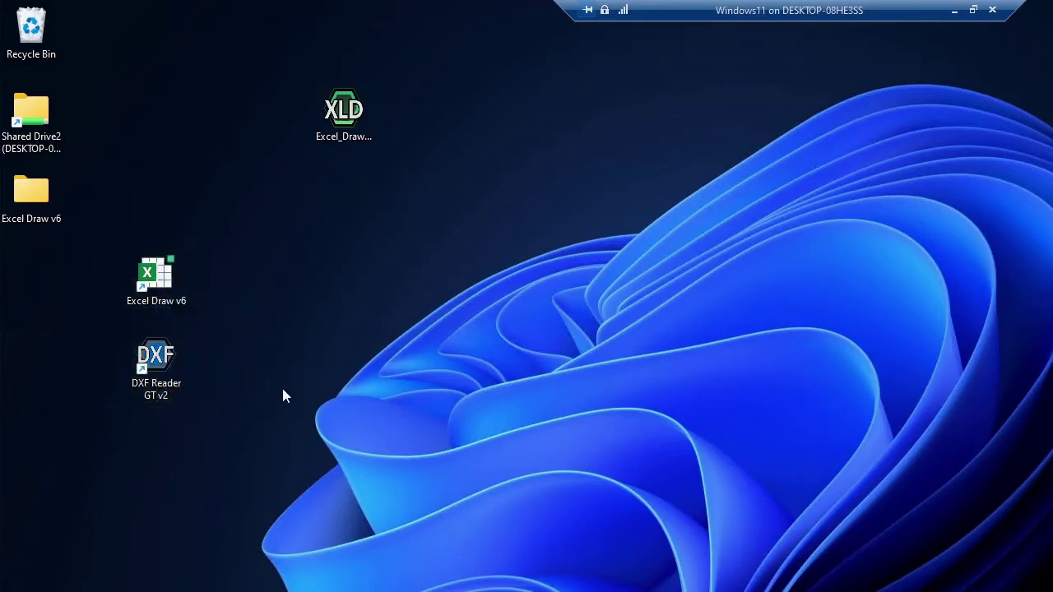
{"action": "left_click", "coordinate": [186, 296]}
{"action": "double_click", "coordinate": [178, 396]}
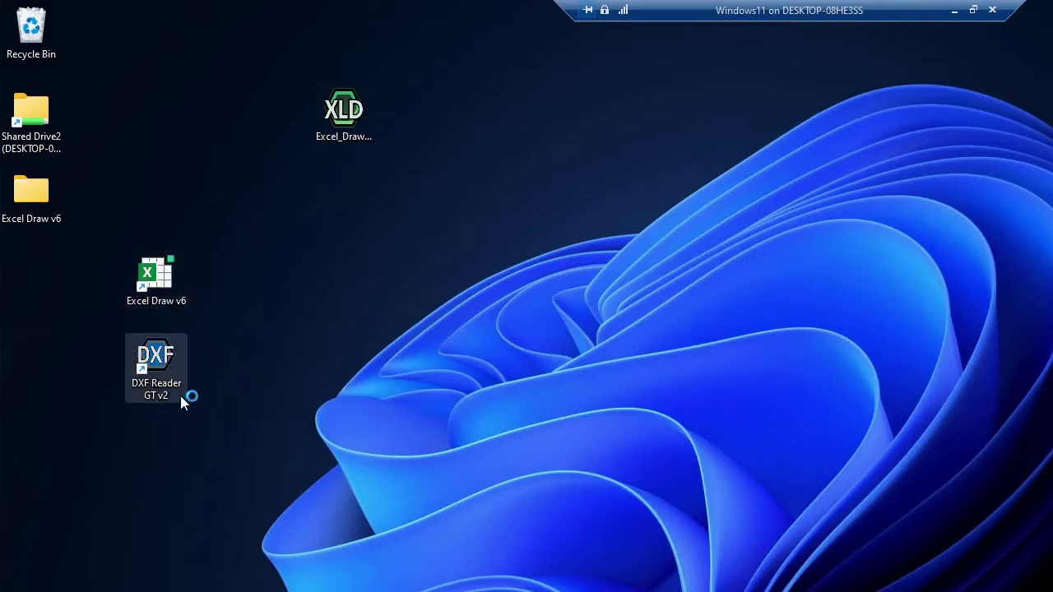
{"action": "left_click", "coordinate": [240, 264]}
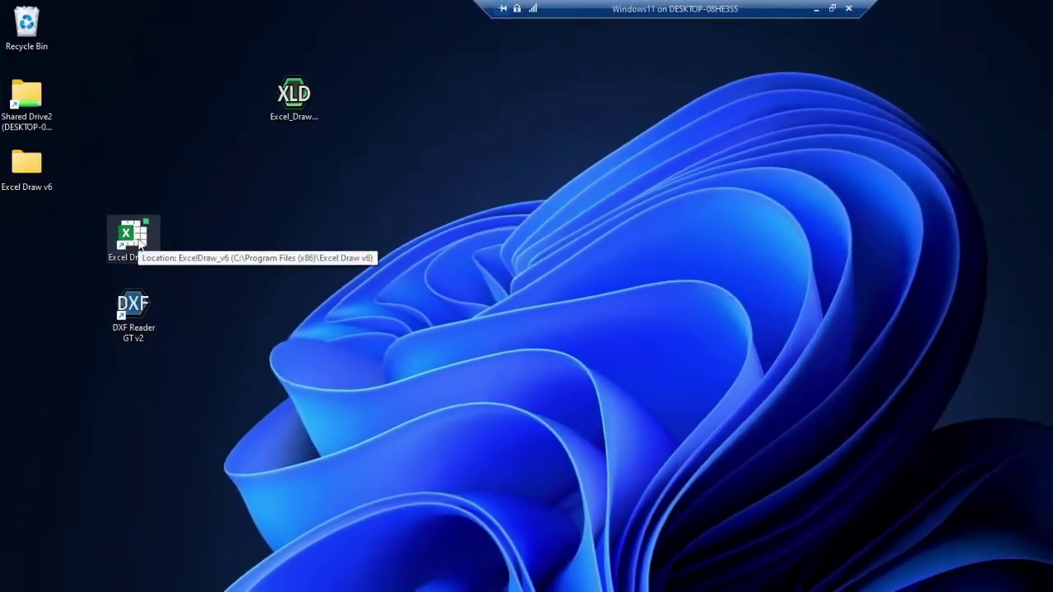
Launch Excel Draw v6 from the desktop, maximize the workbook window and show the Excel Draw v6 commands.
{"action": "double_click", "coordinate": [136, 238]}
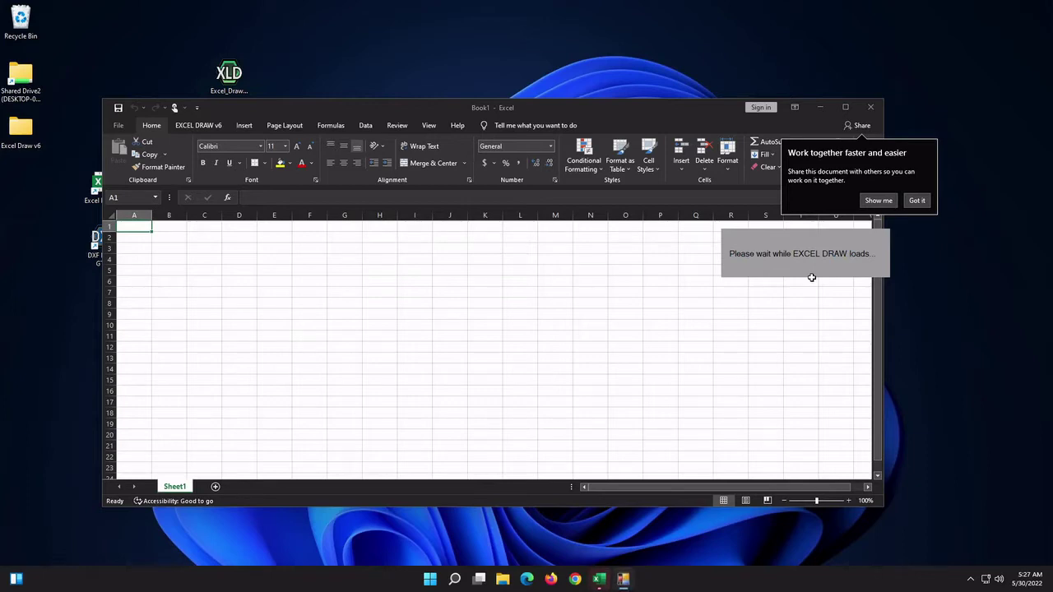
{"action": "left_click", "coordinate": [844, 107]}
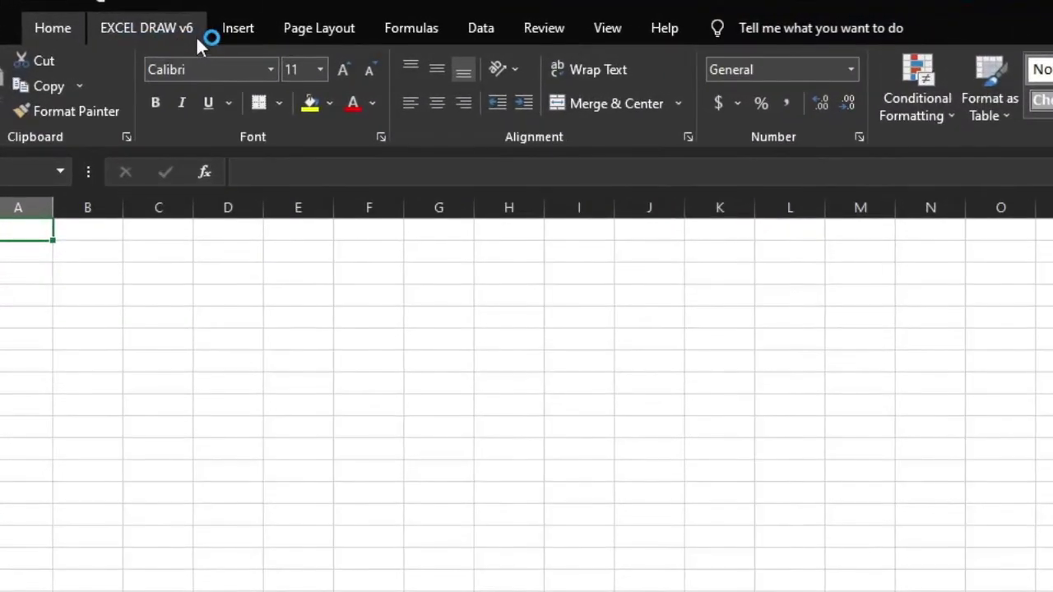
{"action": "left_click", "coordinate": [196, 36]}
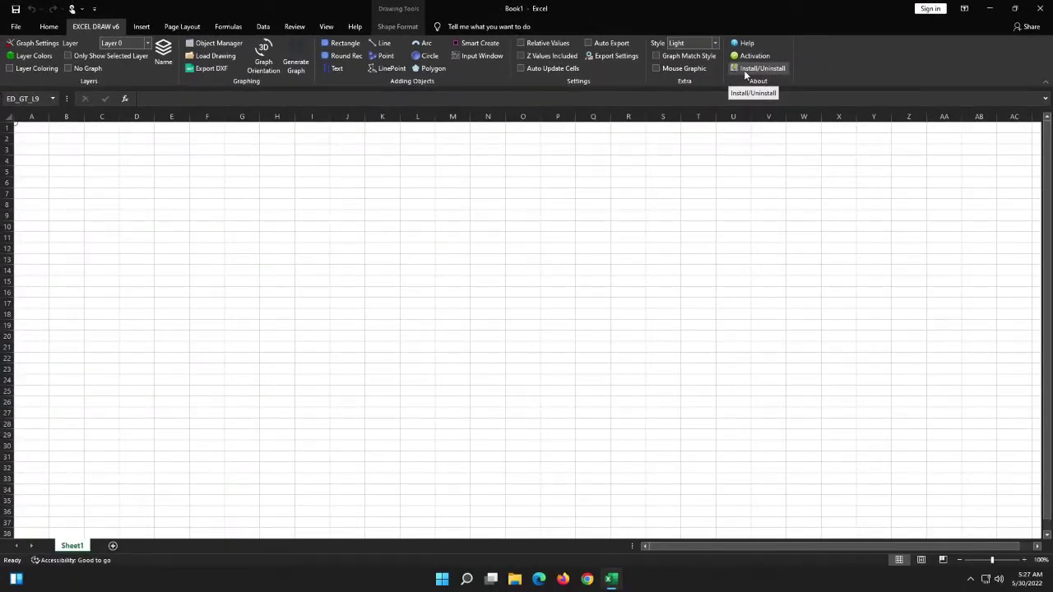
Enter coordinates 0, 0, 10, 0 in A1:D1, then 0, 0, 0, 10 in A2:D2 and 0, 0, 10 in A3:C3.
{"action": "left_click", "coordinate": [113, 182]}
{"action": "left_click", "coordinate": [41, 133]}
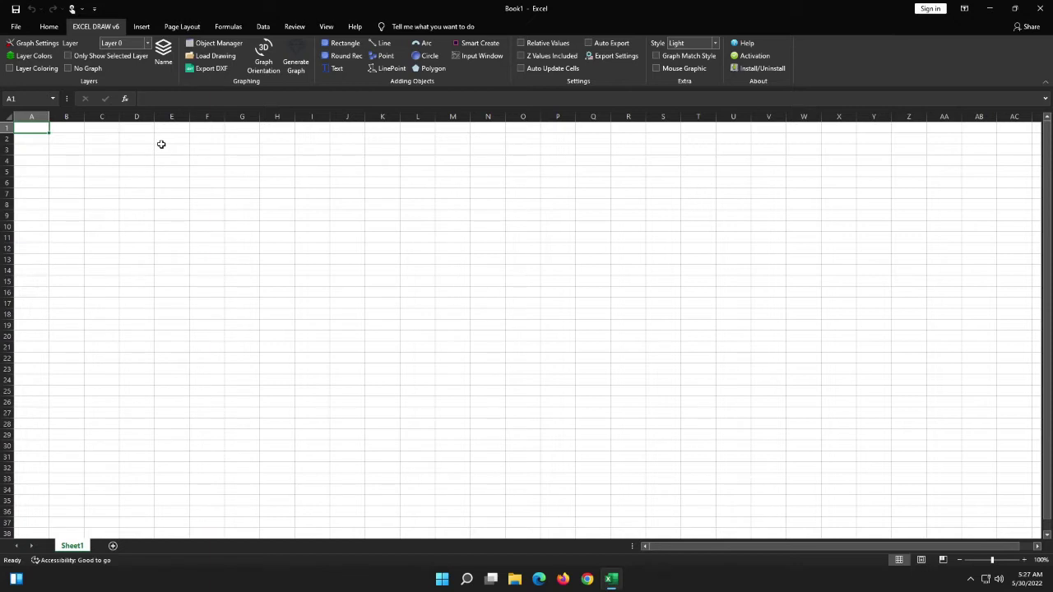
{"action": "key", "text": "Right"}
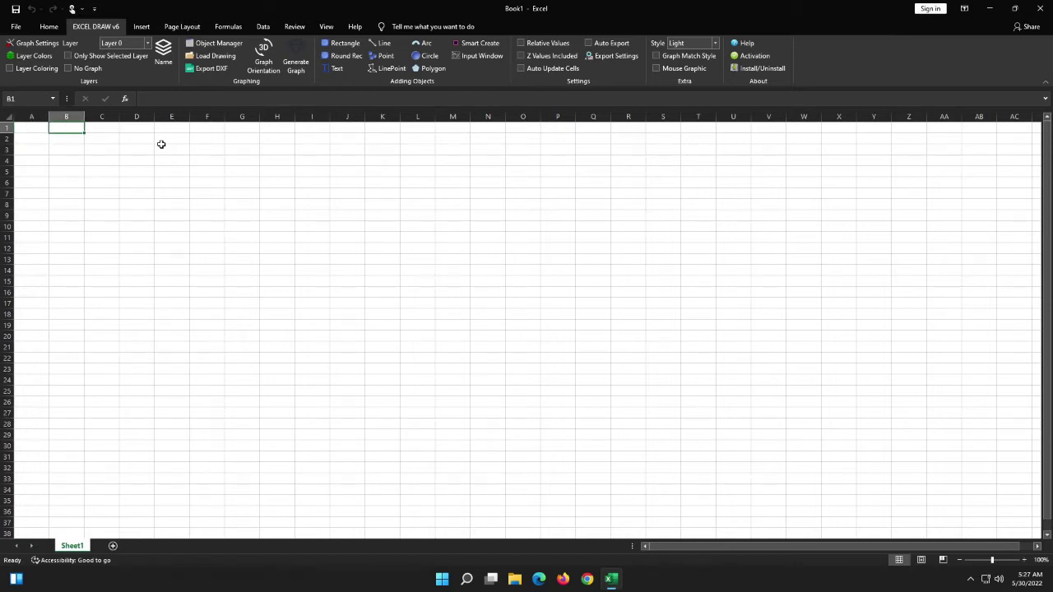
{"action": "key", "text": "Left"}
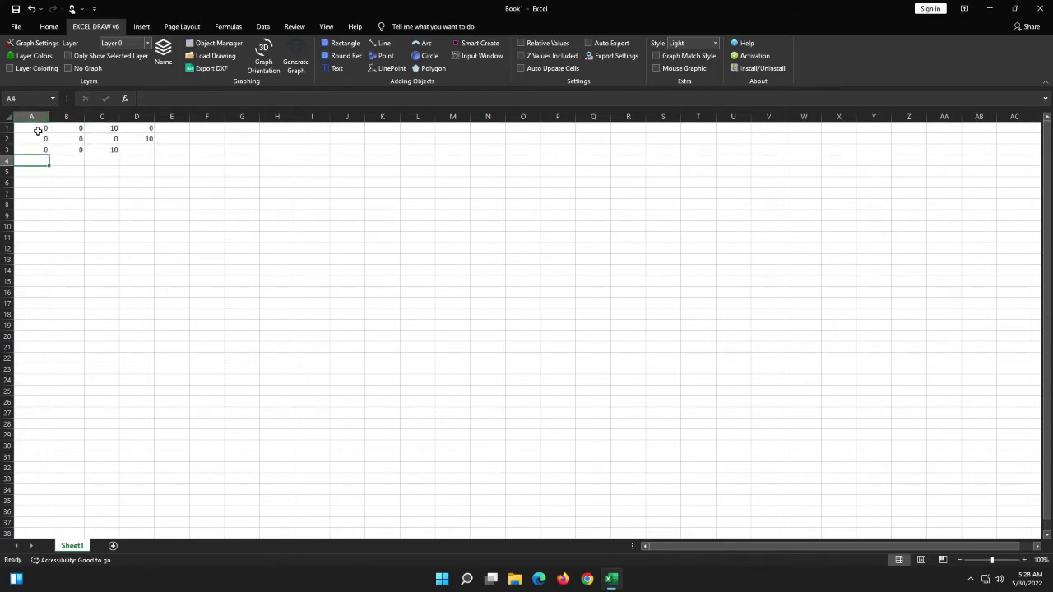
Generate a graph and add the coordinates in A1:D2 to it as line objects, placing it beside the data.
{"action": "left_click_drag", "start_coordinate": [38, 131], "coordinate": [146, 138]}
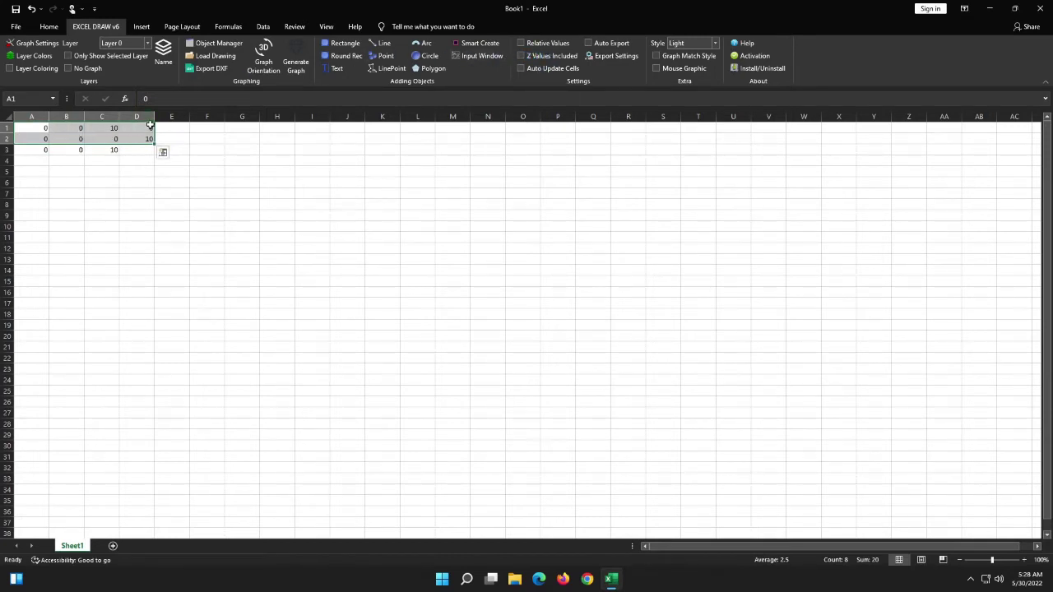
{"action": "left_click", "coordinate": [309, 69]}
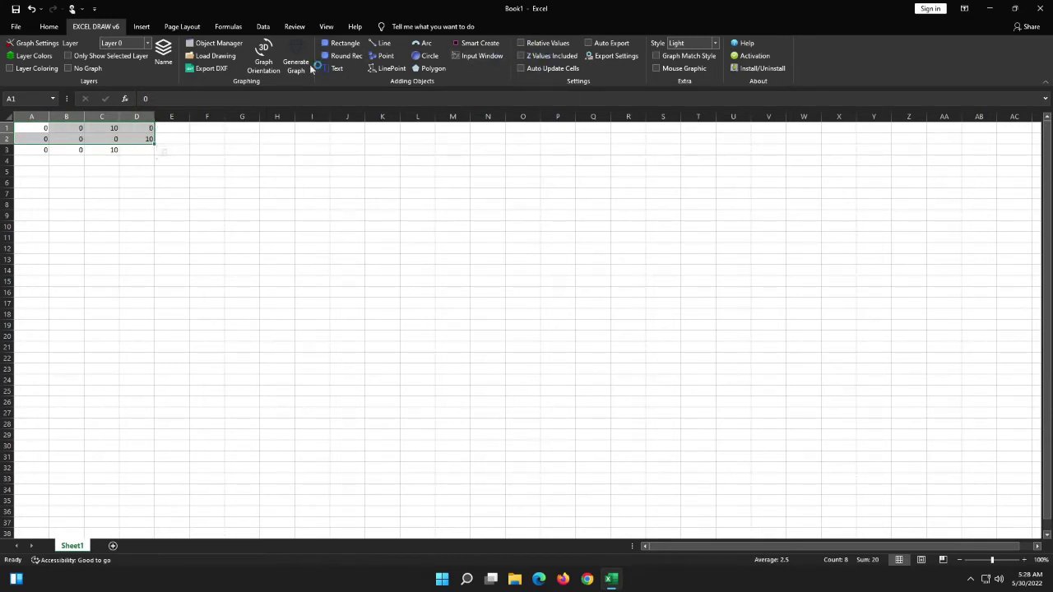
{"action": "left_click", "coordinate": [383, 44]}
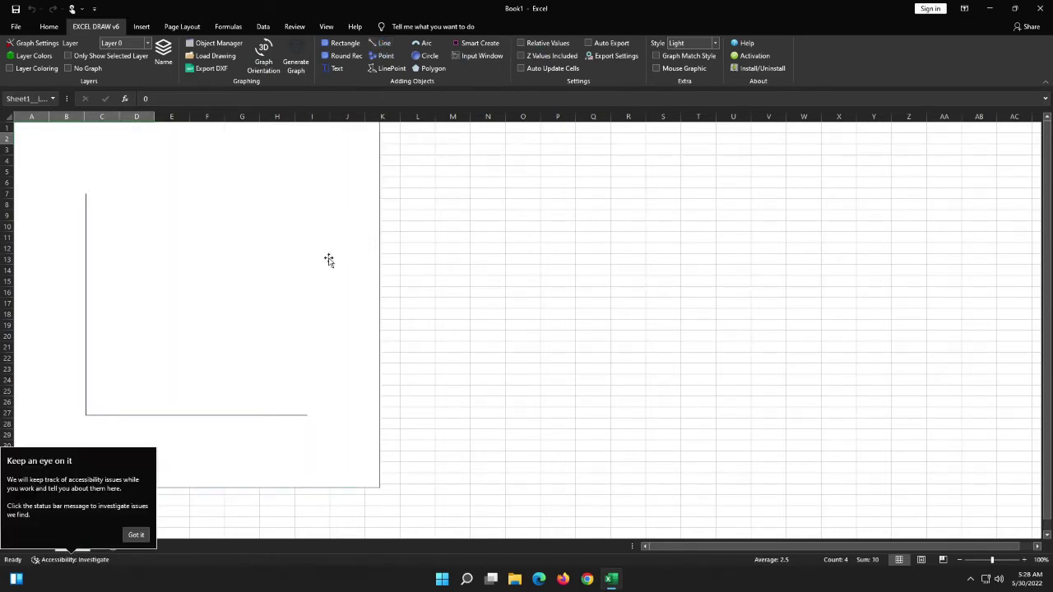
{"action": "left_click", "coordinate": [135, 534]}
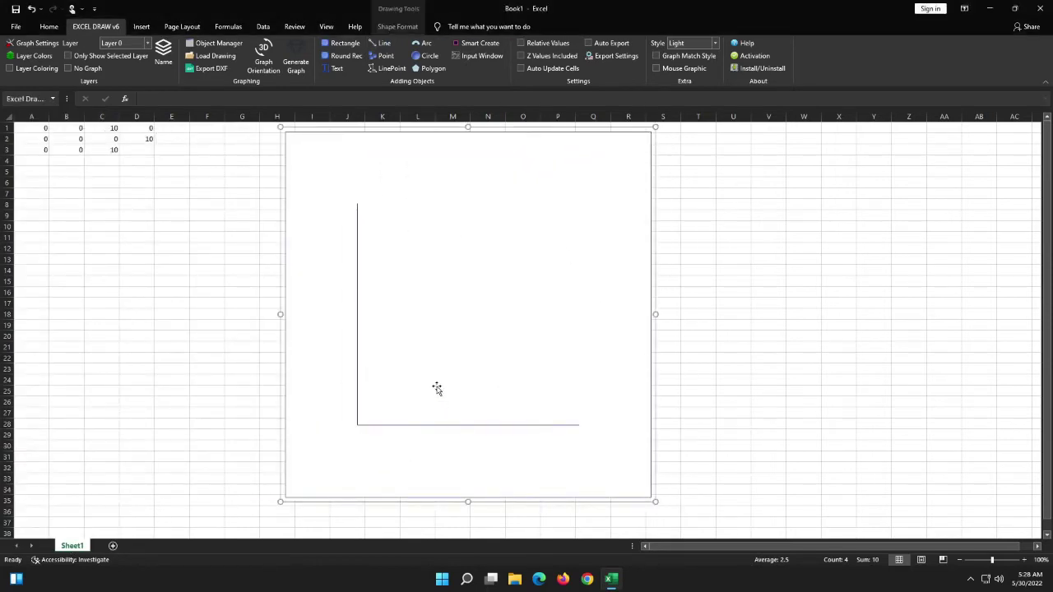
Add the values in A3:C3 to the graph as a circle object.
{"action": "left_click", "coordinate": [47, 150]}
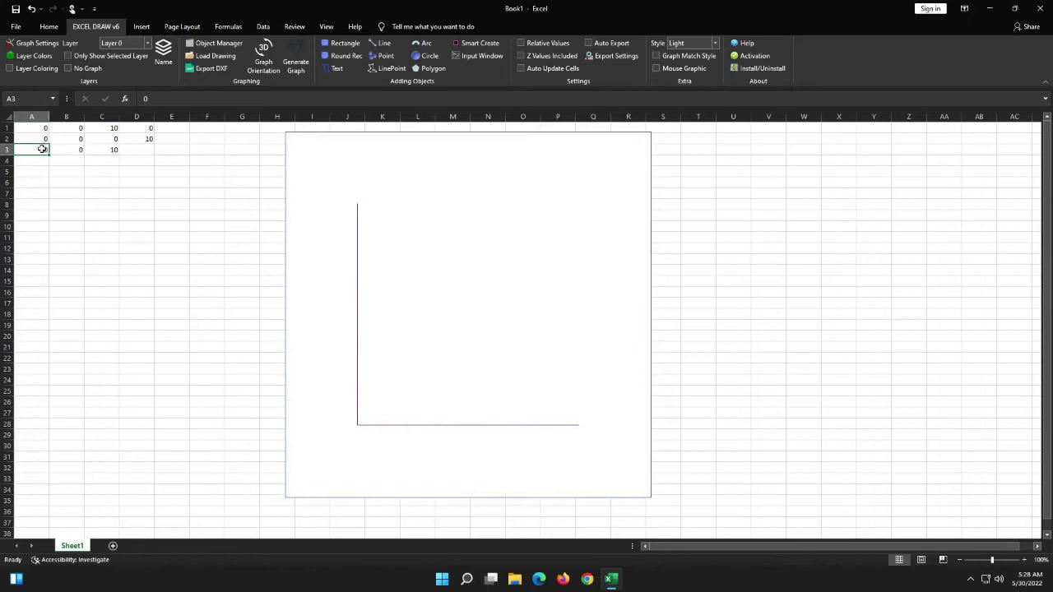
{"action": "left_click", "coordinate": [107, 151], "text": "shift"}
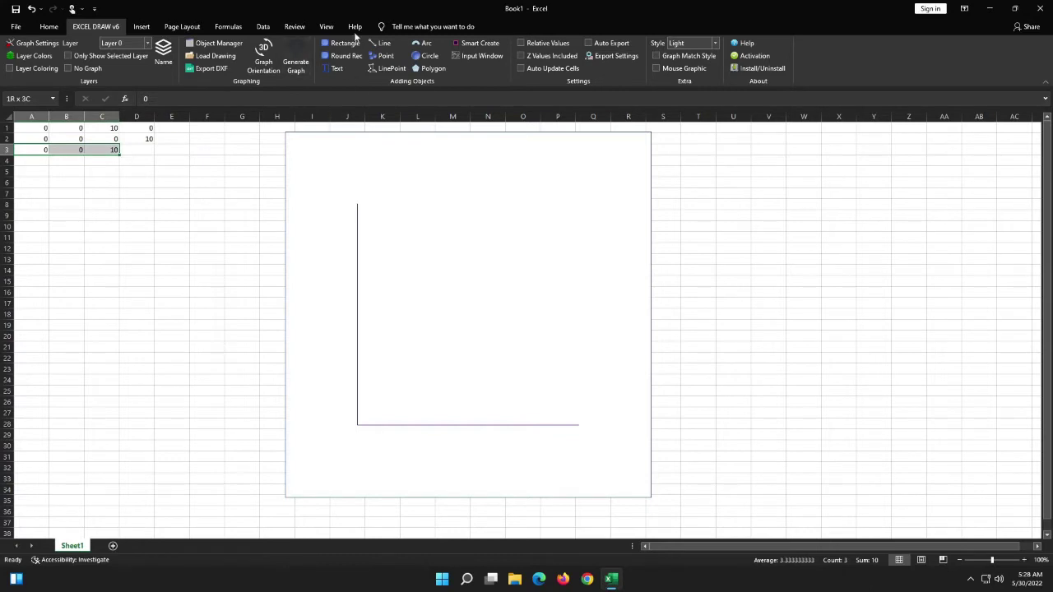
{"action": "left_click", "coordinate": [432, 57]}
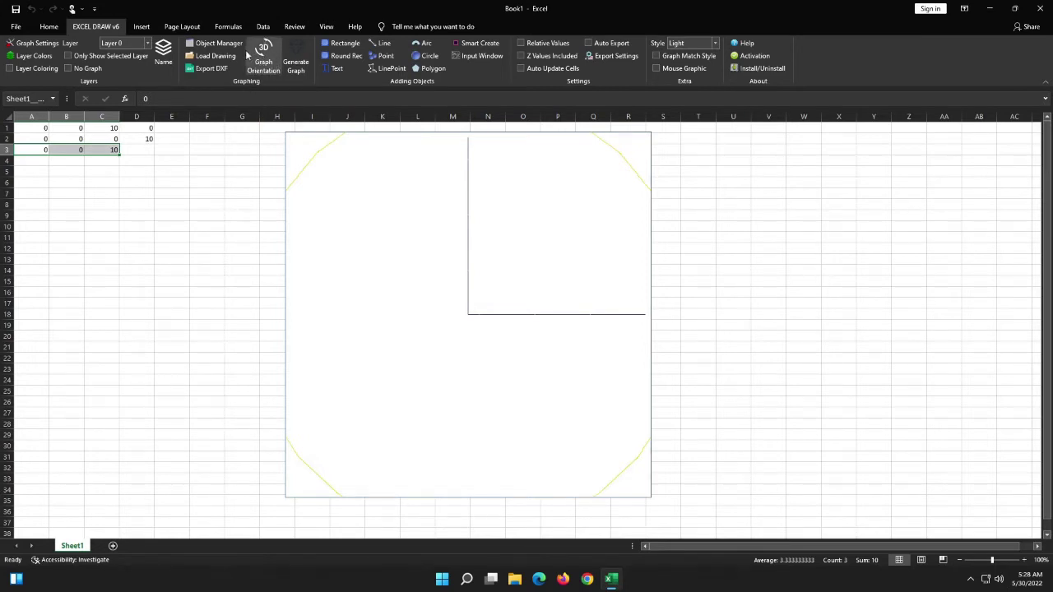
Open the 3D graph orientation settings and adjust the zoom ratio to 205.15 so the whole circle fits inside the graph.
{"action": "left_click", "coordinate": [267, 63]}
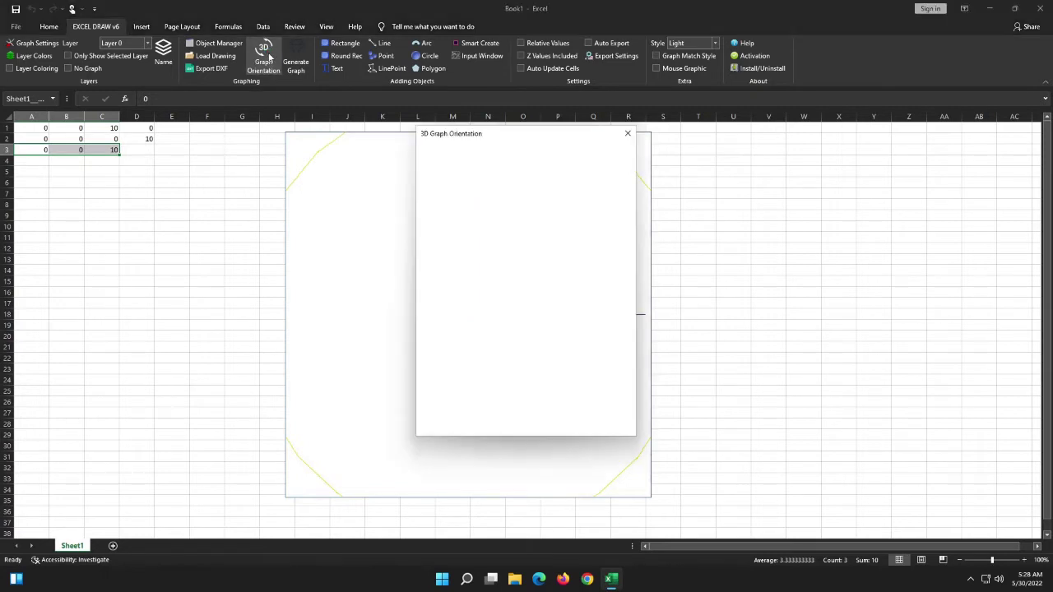
{"action": "left_click_drag", "start_coordinate": [353, 134], "coordinate": [115, 172]}
{"action": "left_click_drag", "start_coordinate": [130, 277], "coordinate": [122, 277]}
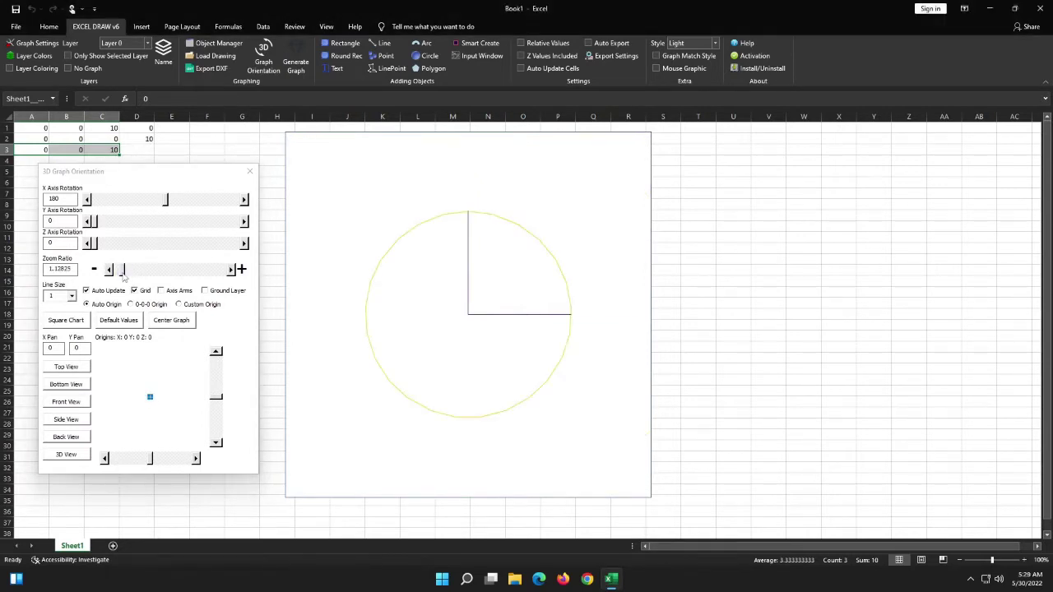
{"action": "left_click_drag", "start_coordinate": [124, 277], "coordinate": [123, 277]}
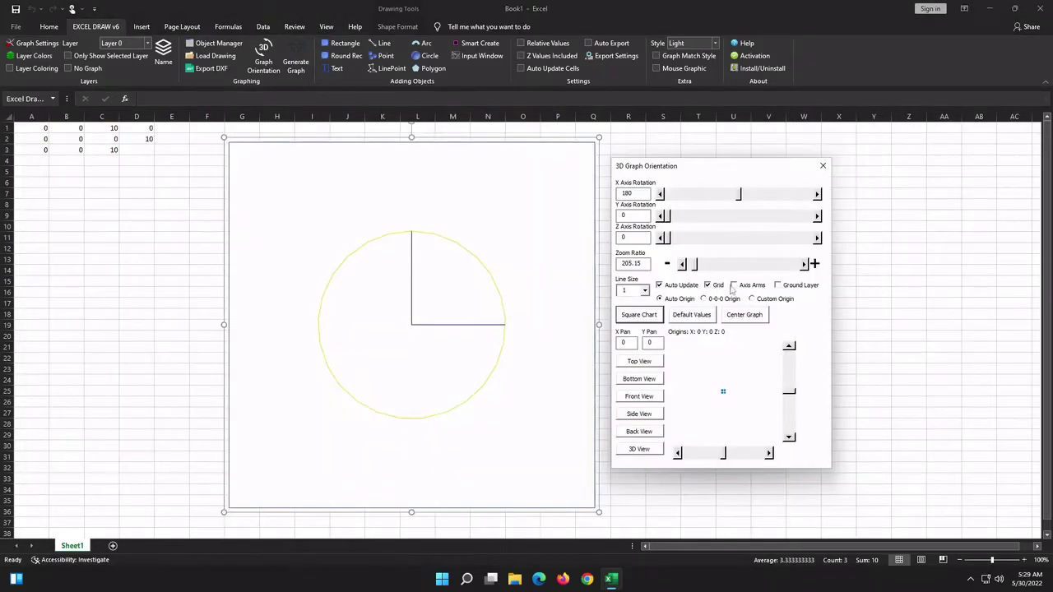
Turn on the axis arms and rotate the graph to 32 about the Y axis and 64 about the Z axis.
{"action": "left_click", "coordinate": [734, 285]}
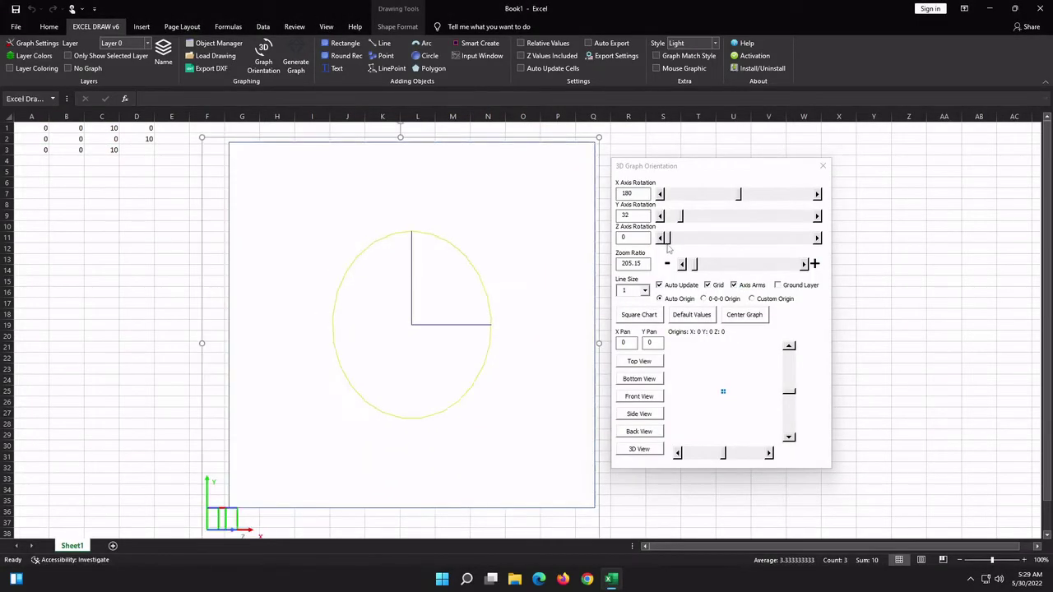
{"action": "left_click_drag", "start_coordinate": [666, 237], "coordinate": [693, 238]}
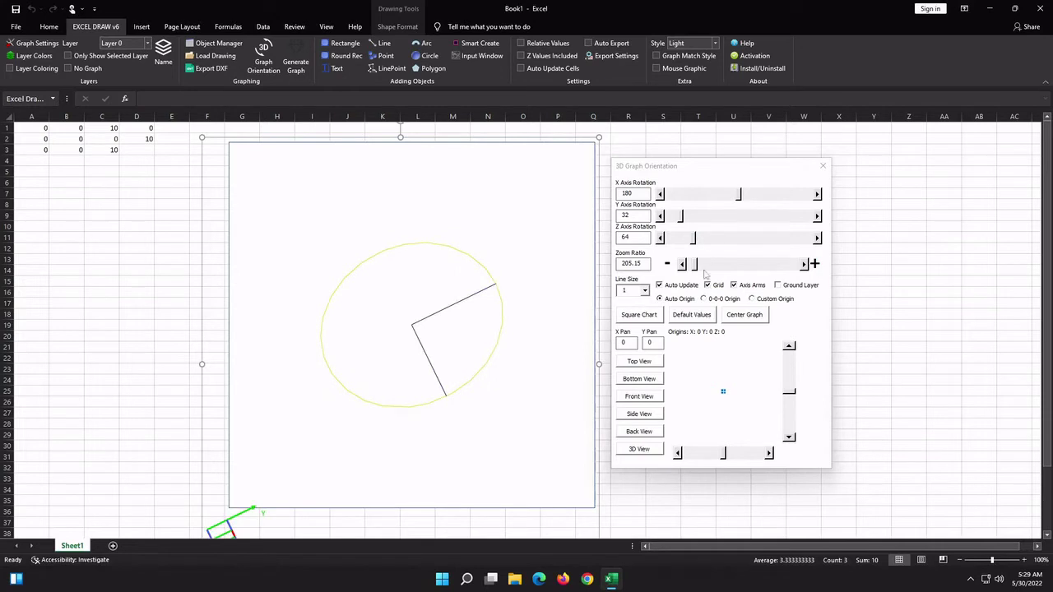
{"action": "left_click", "coordinate": [821, 166]}
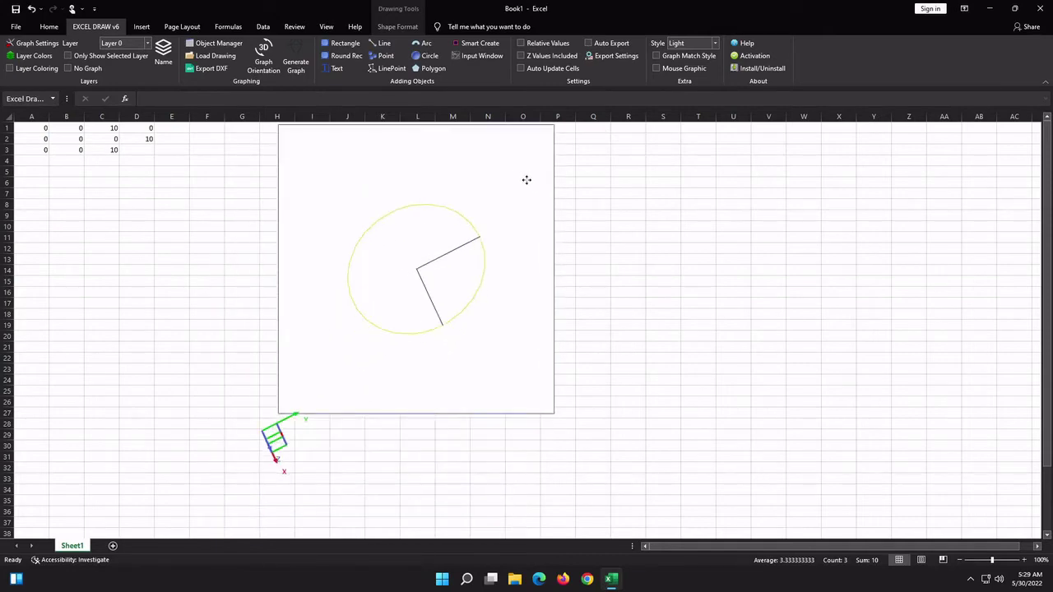
Reopen the 3D graph orientation settings and increase the graph's Y axis rotation substantially.
{"action": "left_click", "coordinate": [263, 59]}
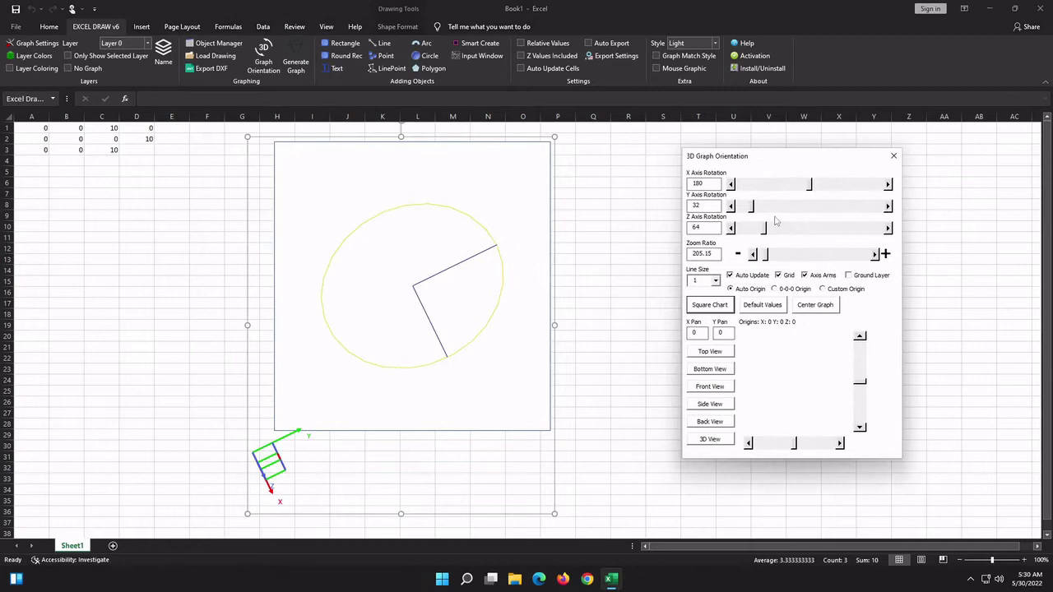
{"action": "left_click_drag", "start_coordinate": [751, 205], "coordinate": [822, 209]}
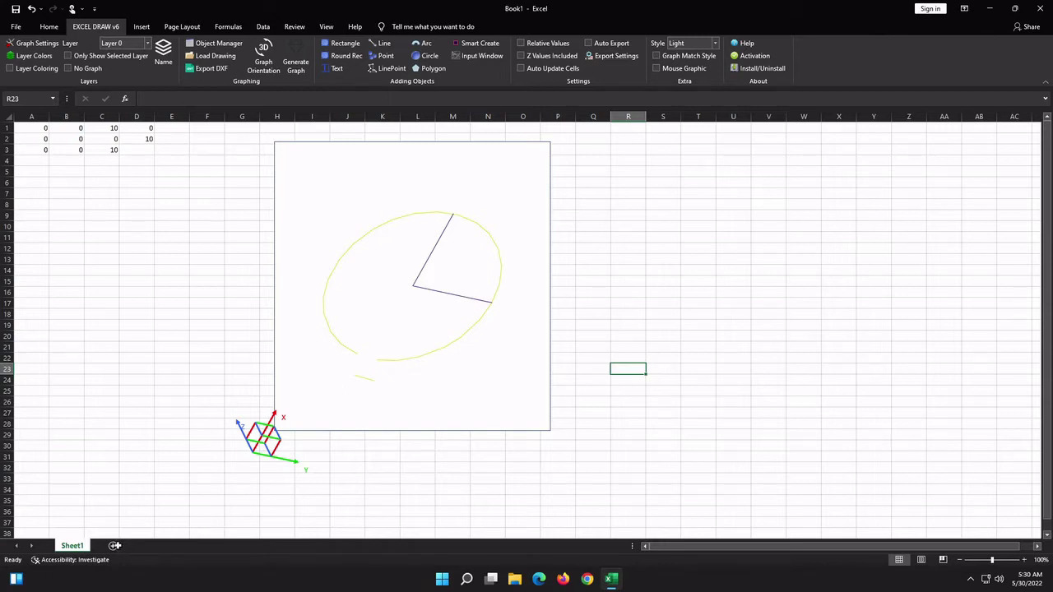
Add a second worksheet, load the BRIDGE.dxf drawing into DXF Reader GT and review the listed arc and line data.
{"action": "left_click", "coordinate": [115, 545]}
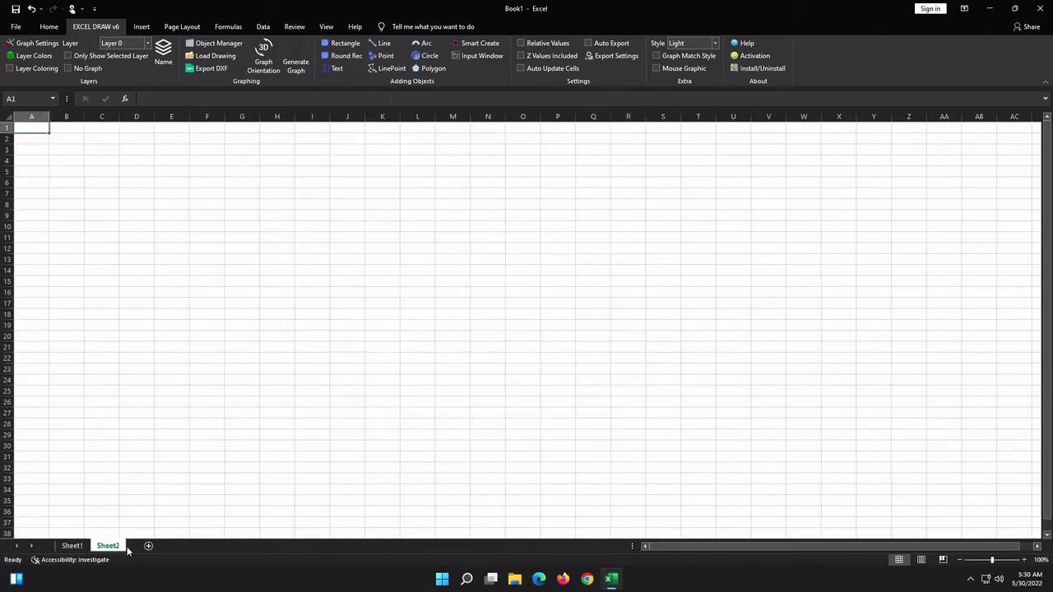
{"action": "left_click", "coordinate": [212, 57]}
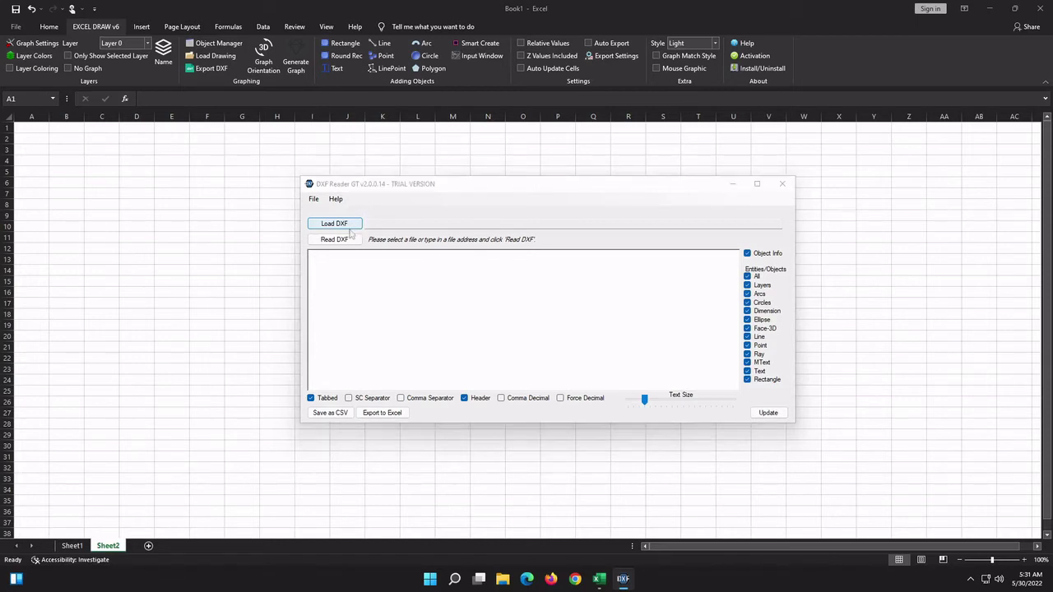
{"action": "left_click", "coordinate": [350, 225]}
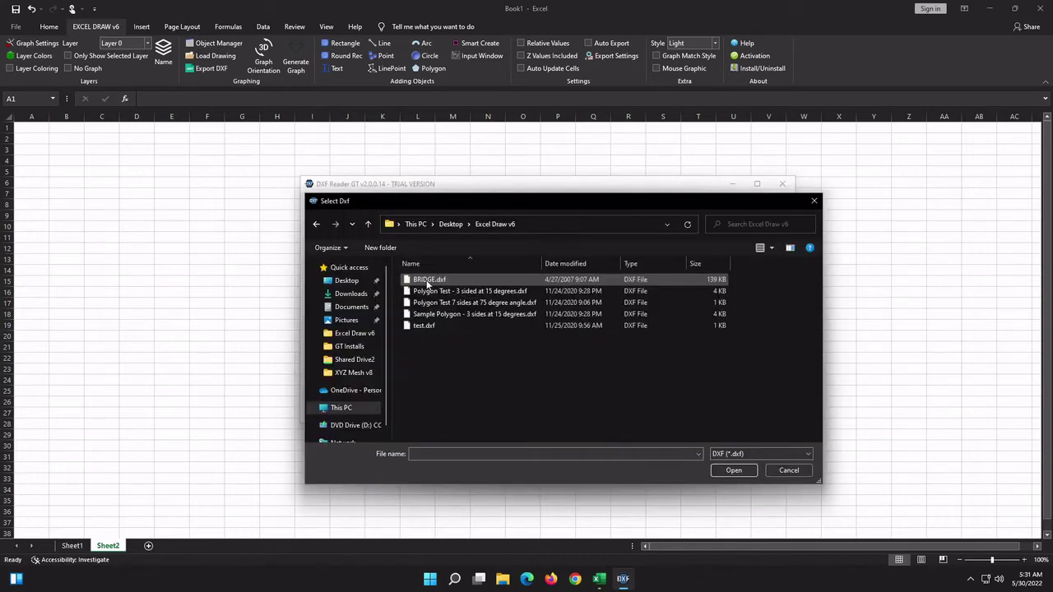
{"action": "left_click", "coordinate": [427, 280]}
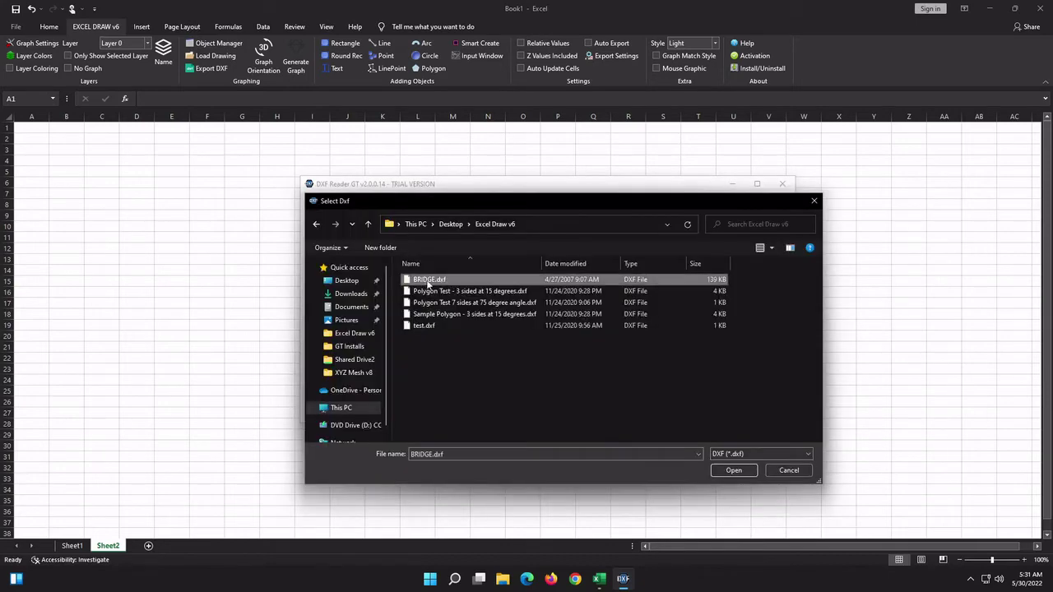
{"action": "left_click", "coordinate": [734, 469]}
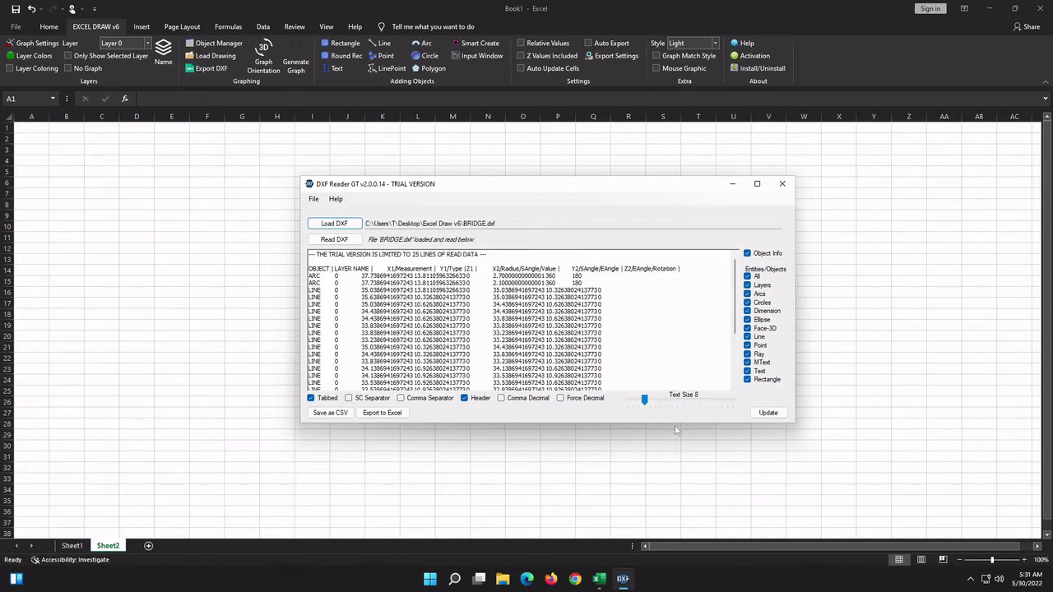
{"action": "left_click_drag", "start_coordinate": [736, 304], "coordinate": [736, 354]}
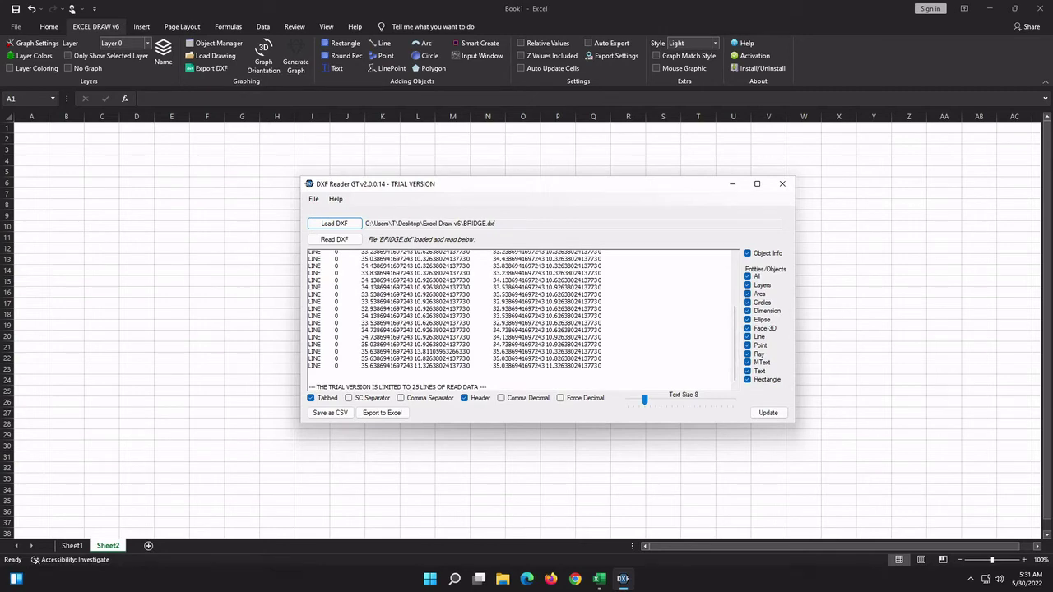
Export the BRIDGE.dxf data from DXF Reader GT to Excel and move the resulting graph clear of the data columns.
{"action": "left_click_drag", "start_coordinate": [485, 386], "coordinate": [309, 387]}
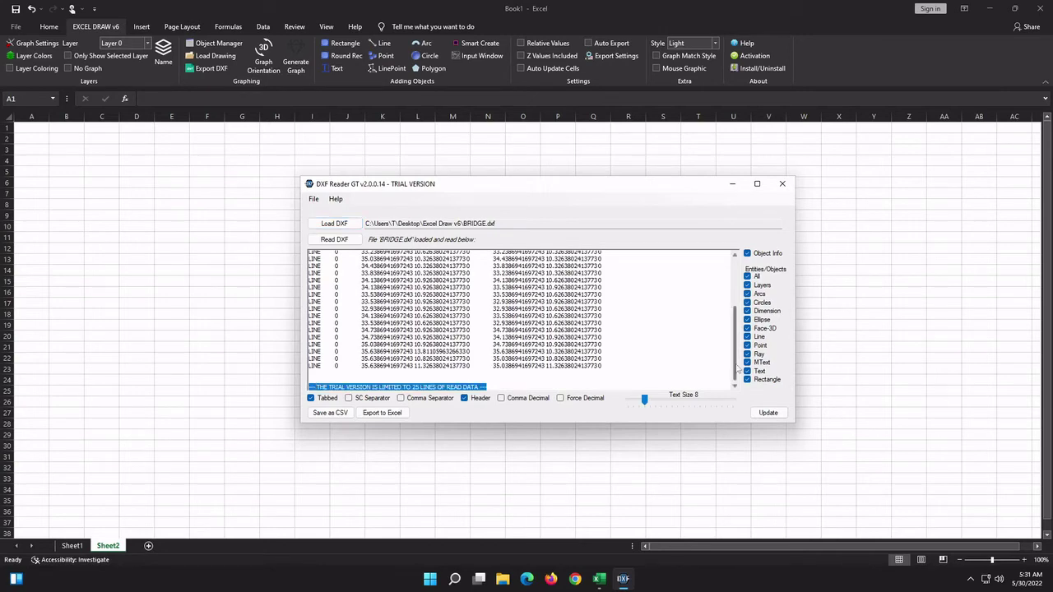
{"action": "left_click", "coordinate": [380, 413]}
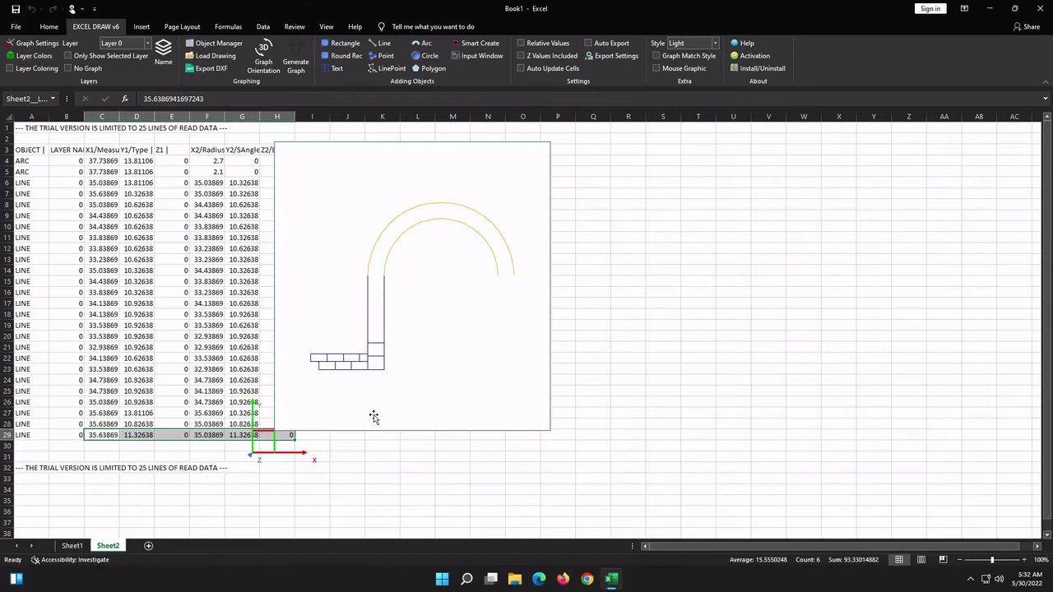
{"action": "left_click_drag", "start_coordinate": [437, 404], "coordinate": [543, 408]}
Adjust the zoom ratio in the 3D graph orientation settings so the bridge drawing fills more of the graph.
{"action": "left_click", "coordinate": [263, 58]}
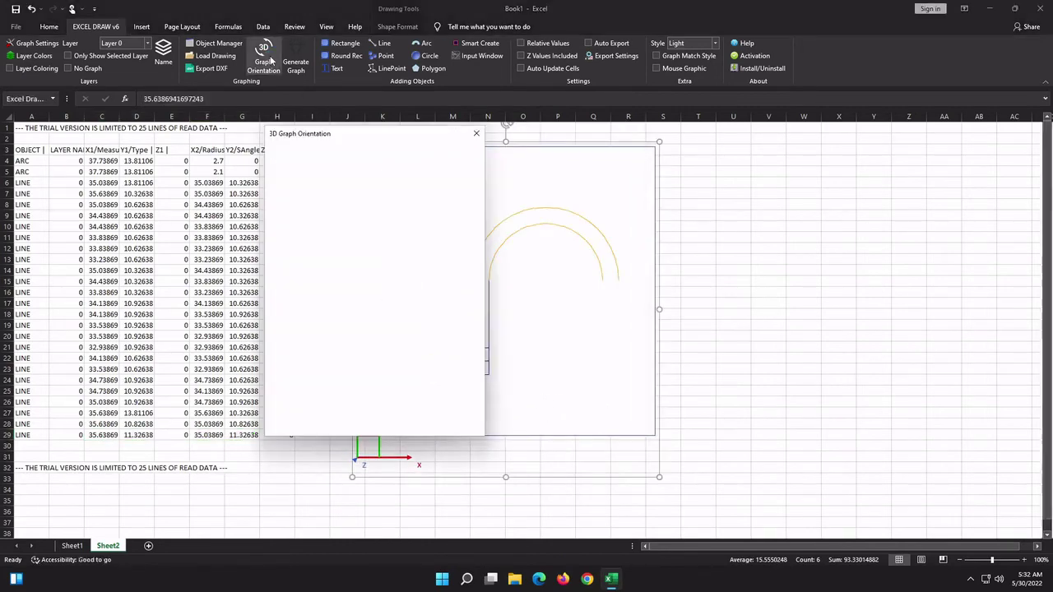
{"action": "left_click_drag", "start_coordinate": [329, 134], "coordinate": [144, 145]}
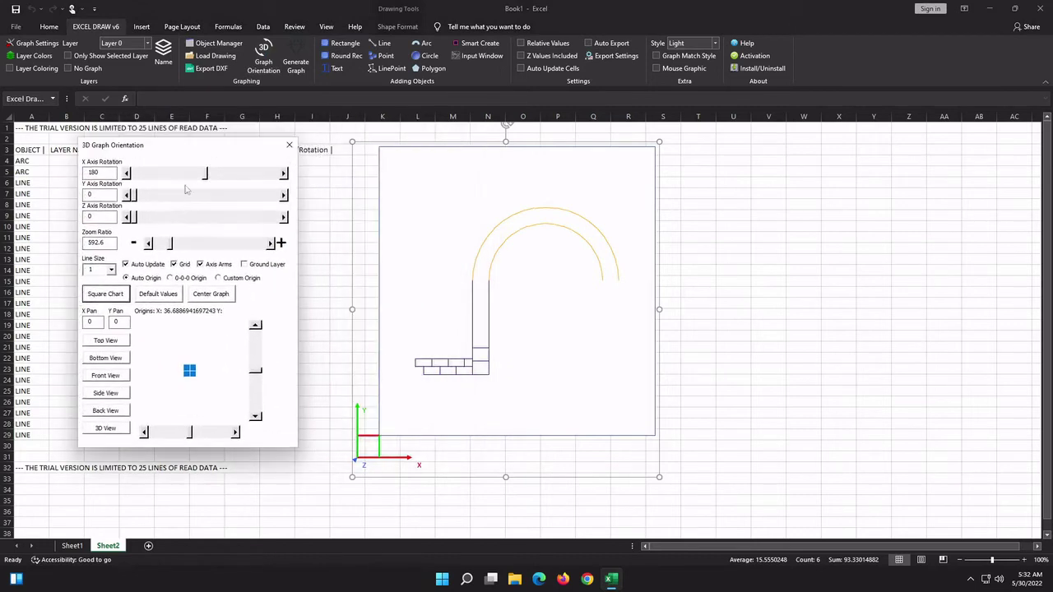
{"action": "mouse_move", "coordinate": [171, 245]}
{"action": "left_mouse_down"}
{"action": "mouse_move", "coordinate": [228, 249]}
{"action": "mouse_move", "coordinate": [166, 243]}
{"action": "left_mouse_up"}
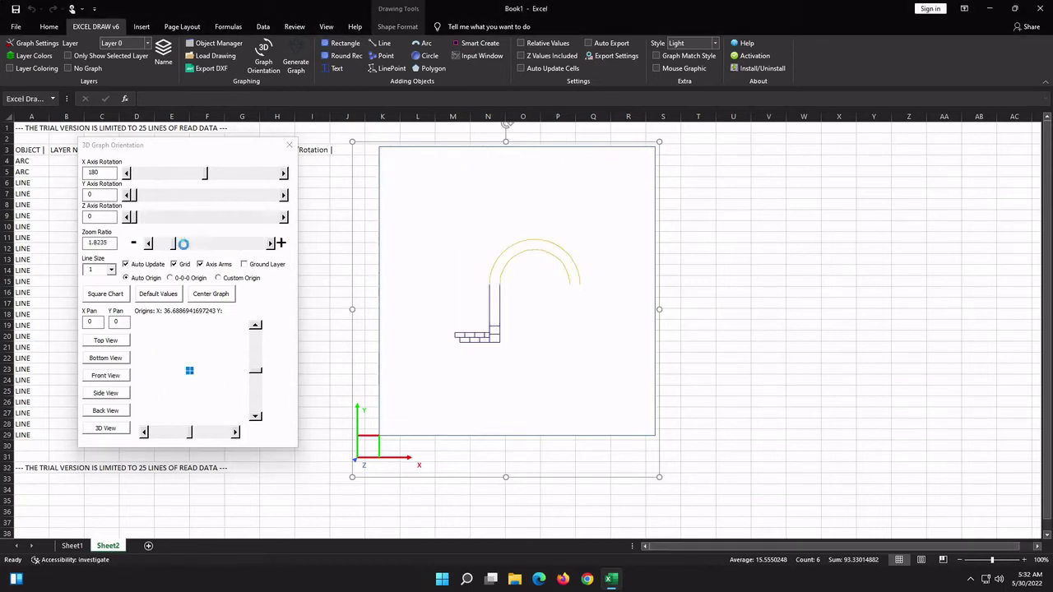
{"action": "left_click", "coordinate": [289, 145]}
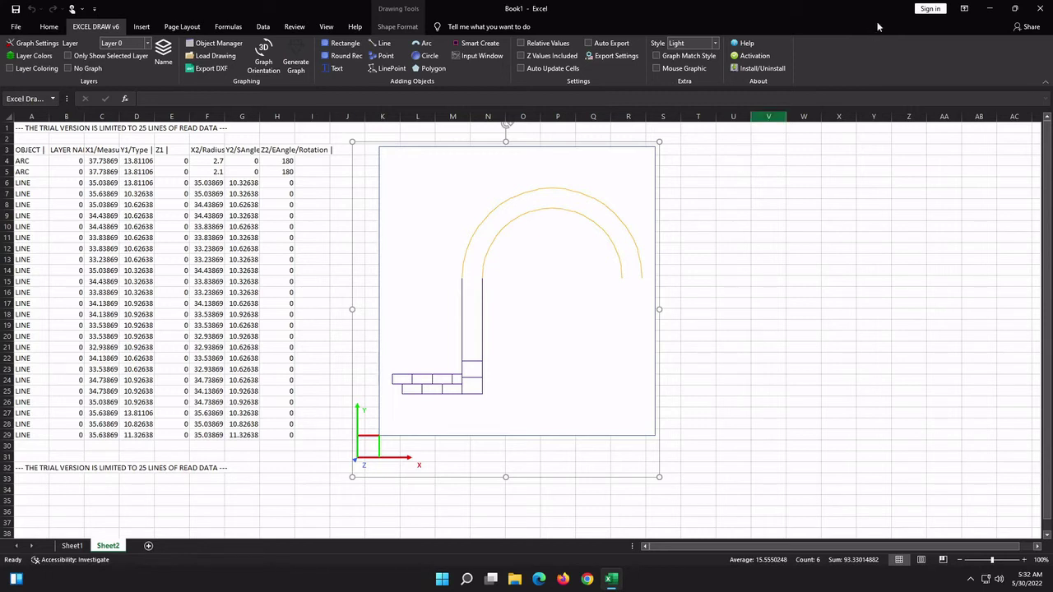
Close Excel without saving Book1, then find Excel through the system search and start it with a blank workbook.
{"action": "left_click", "coordinate": [1034, 8]}
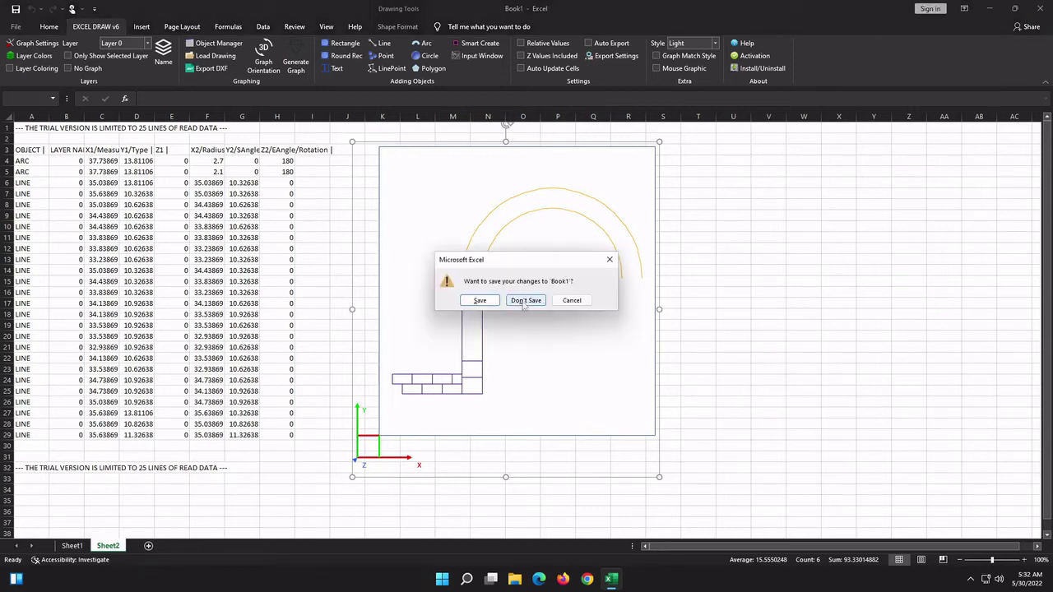
{"action": "left_click", "coordinate": [523, 301]}
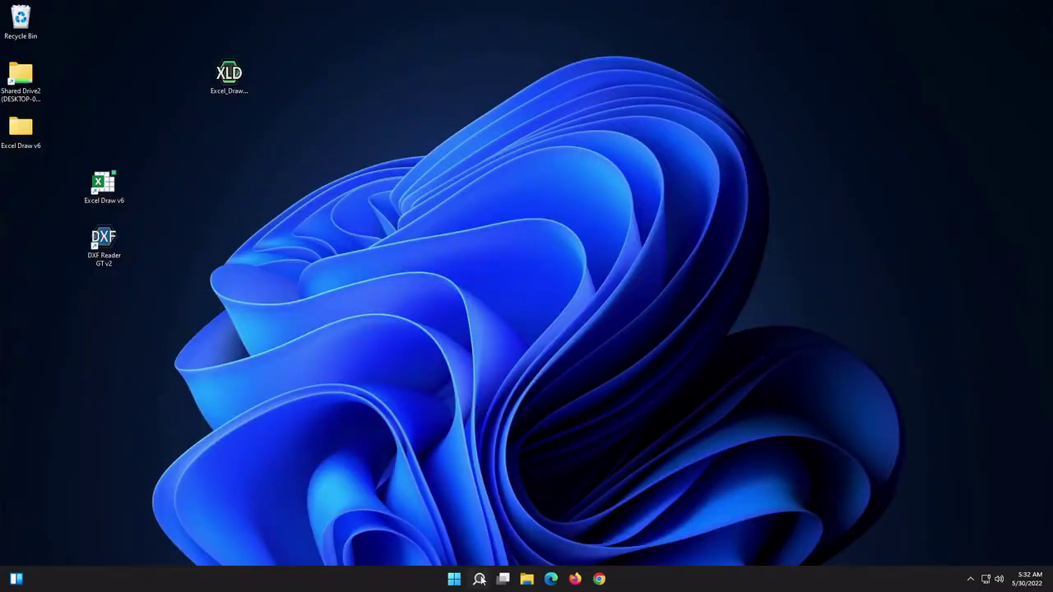
{"action": "left_click", "coordinate": [479, 579]}
{"action": "type", "text": "excel"}
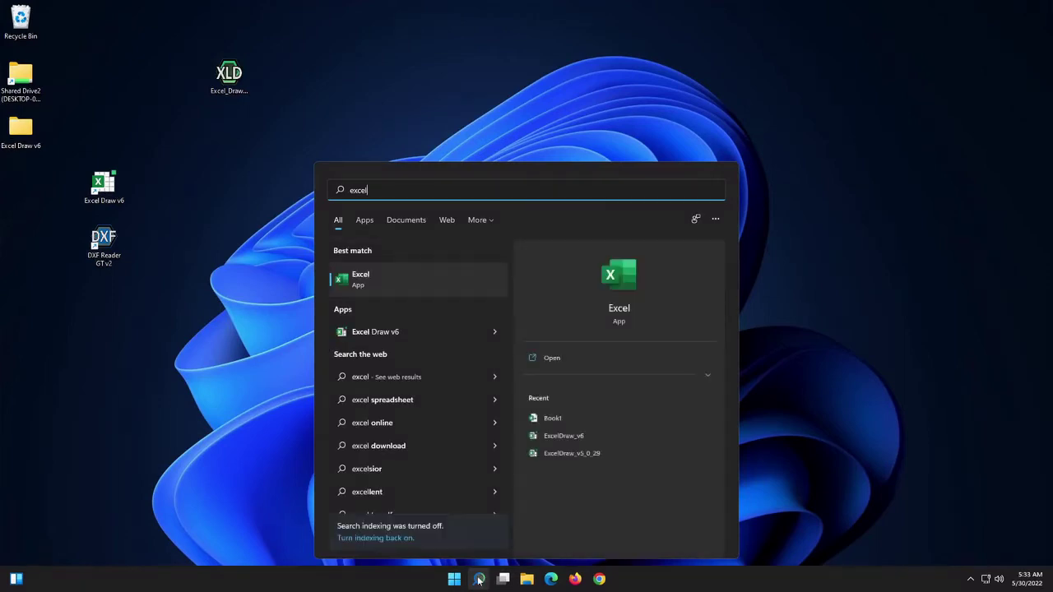
{"action": "left_click", "coordinate": [425, 284]}
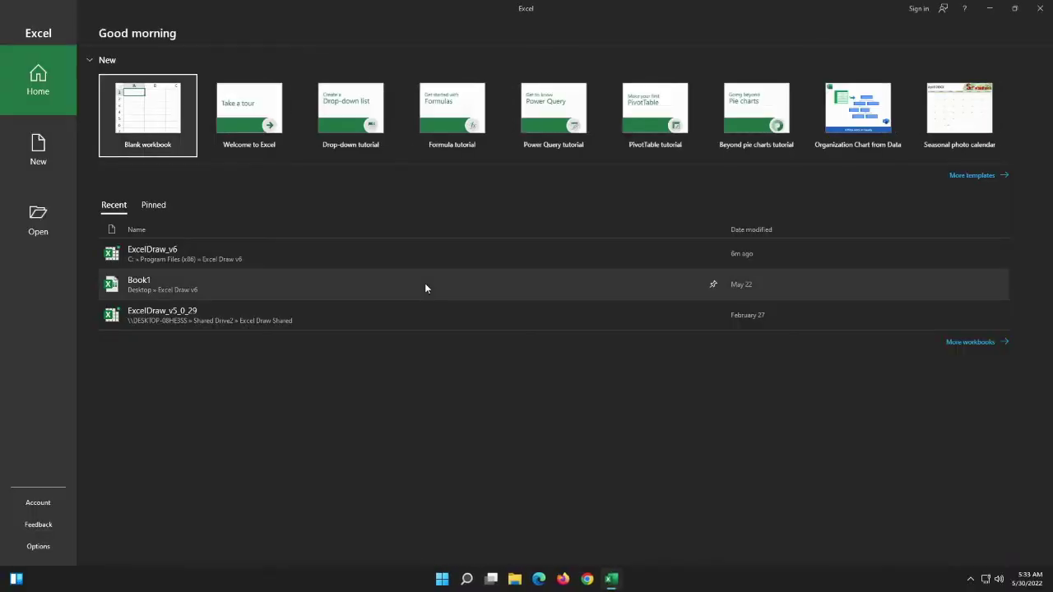
{"action": "left_click", "coordinate": [128, 109]}
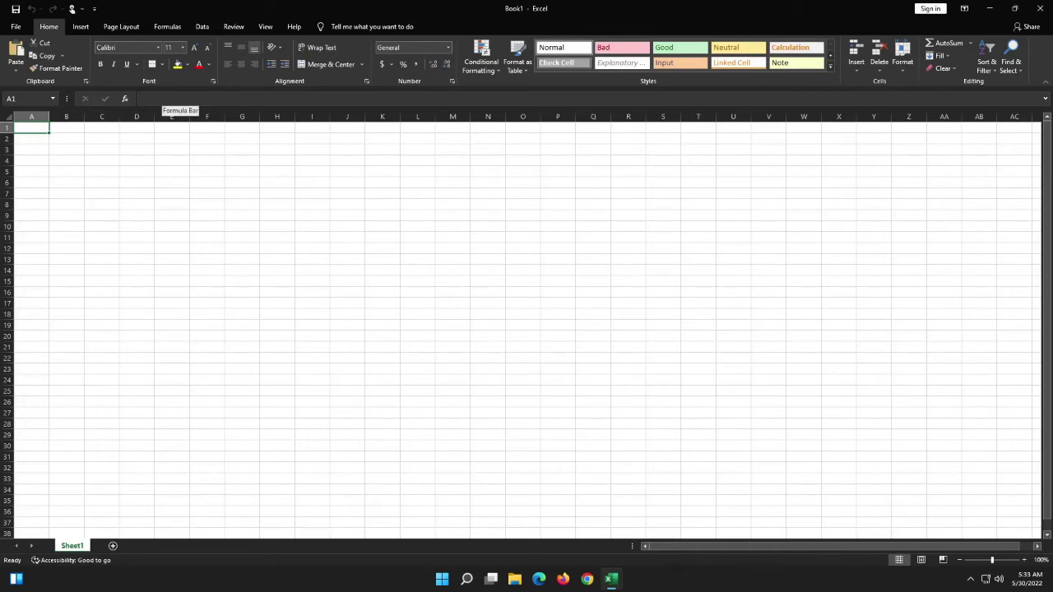
Close the blank workbook and launch Excel Draw v6 from the desktop with macros enabled.
{"action": "left_click", "coordinate": [1040, 9]}
{"action": "double_click", "coordinate": [104, 186]}
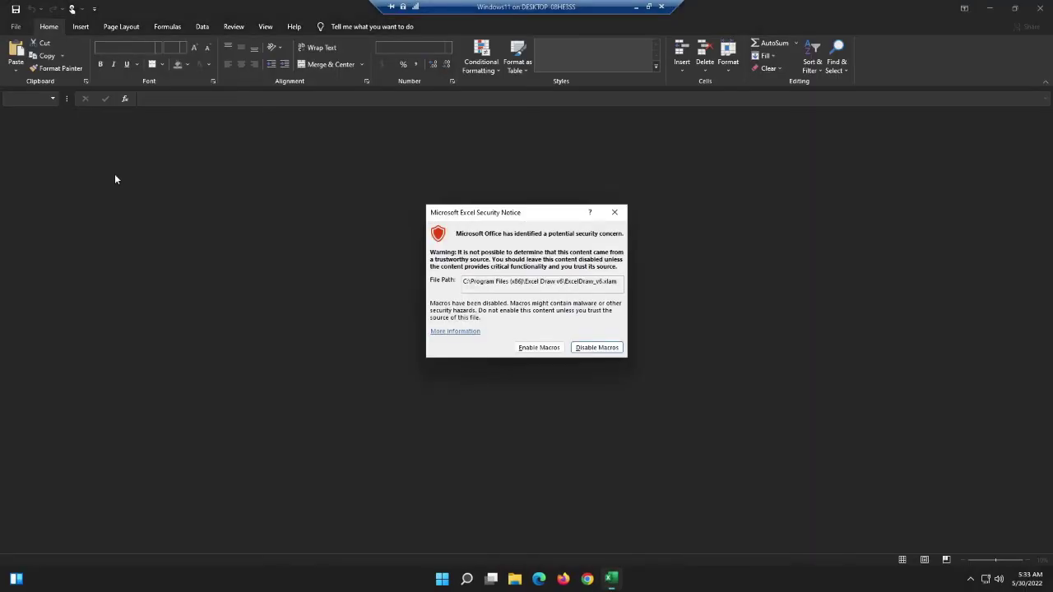
{"action": "left_click", "coordinate": [522, 347]}
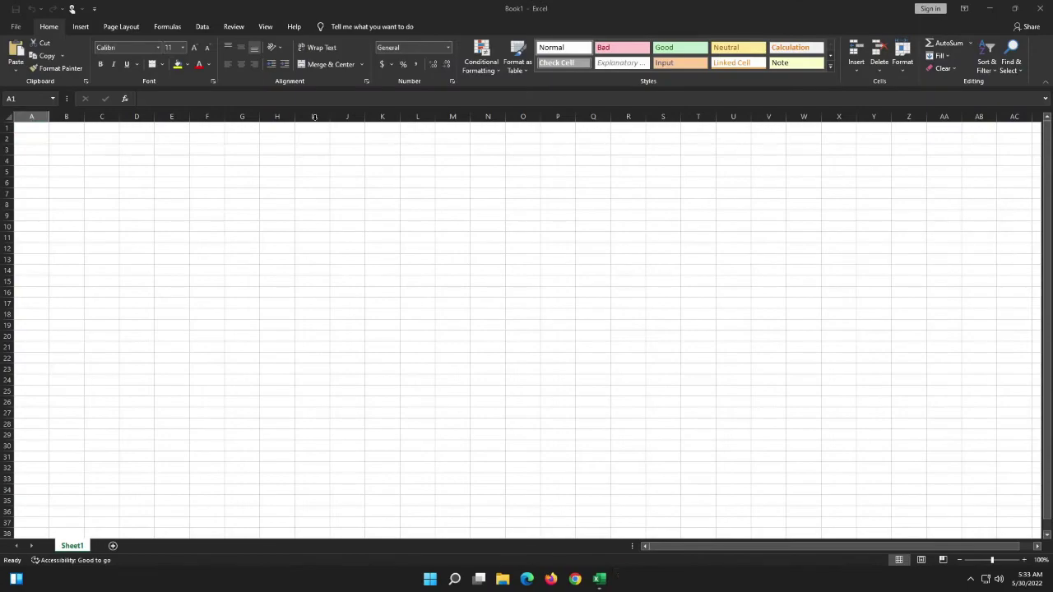
Install the Excel Draw v6 add-in so it loads automatically with Excel.
{"action": "left_click", "coordinate": [96, 26]}
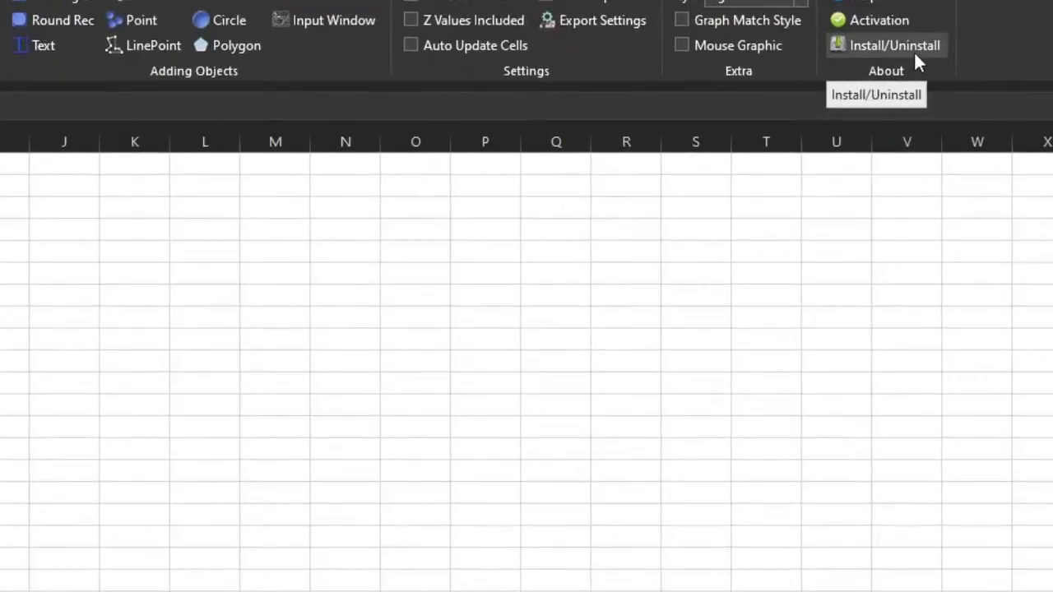
{"action": "left_click", "coordinate": [912, 51]}
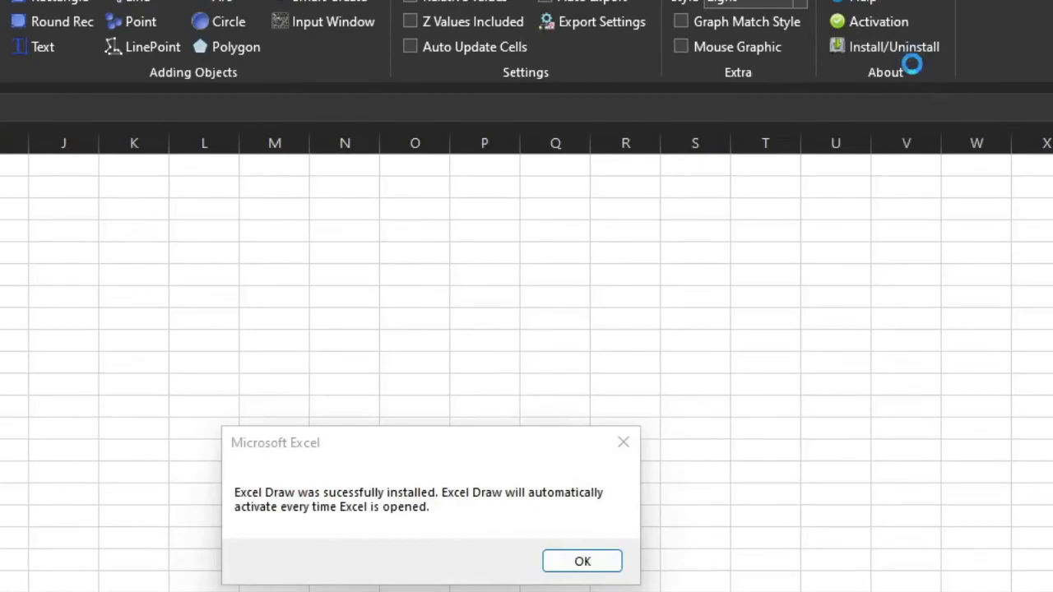
{"action": "left_click", "coordinate": [583, 563]}
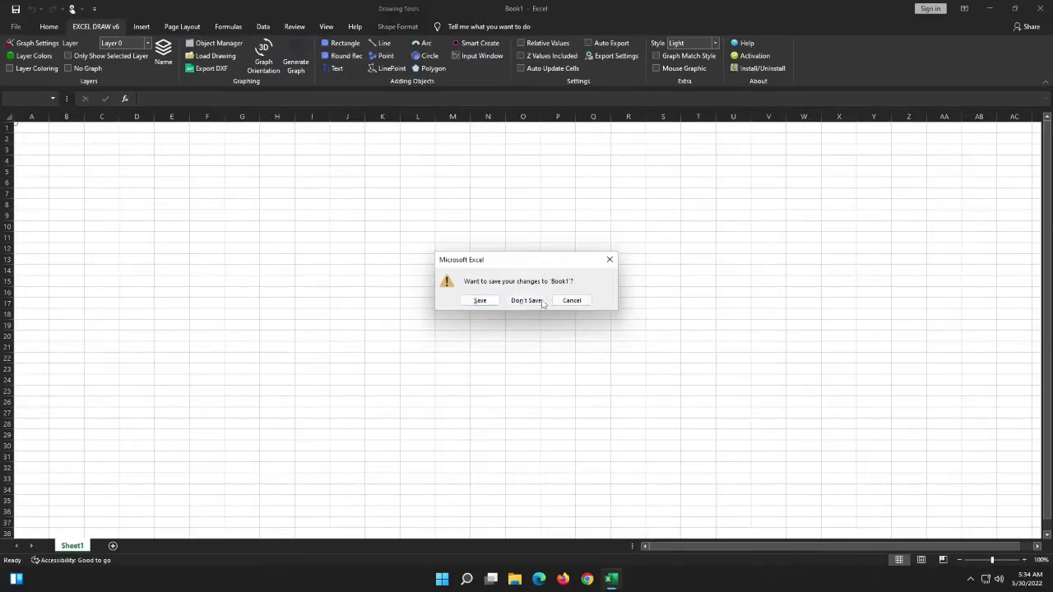
Close Excel without saving, restart it with a blank workbook and show the Excel Draw v6 tools.
{"action": "left_click", "coordinate": [508, 334]}
{"action": "left_click", "coordinate": [477, 578]}
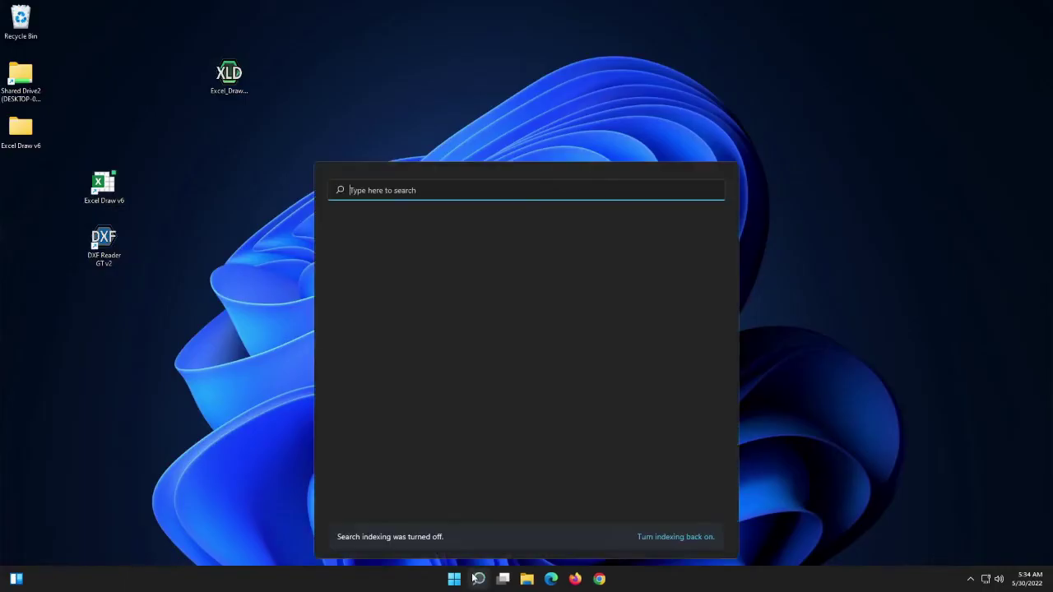
{"action": "type", "text": "excel"}
{"action": "key", "text": "Return"}
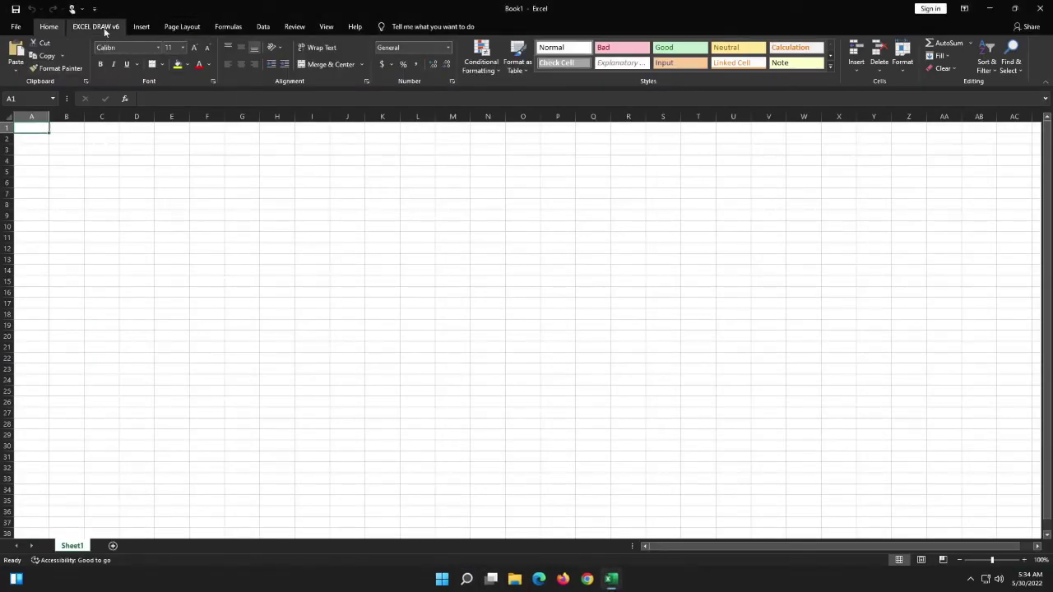
{"action": "left_click", "coordinate": [105, 28]}
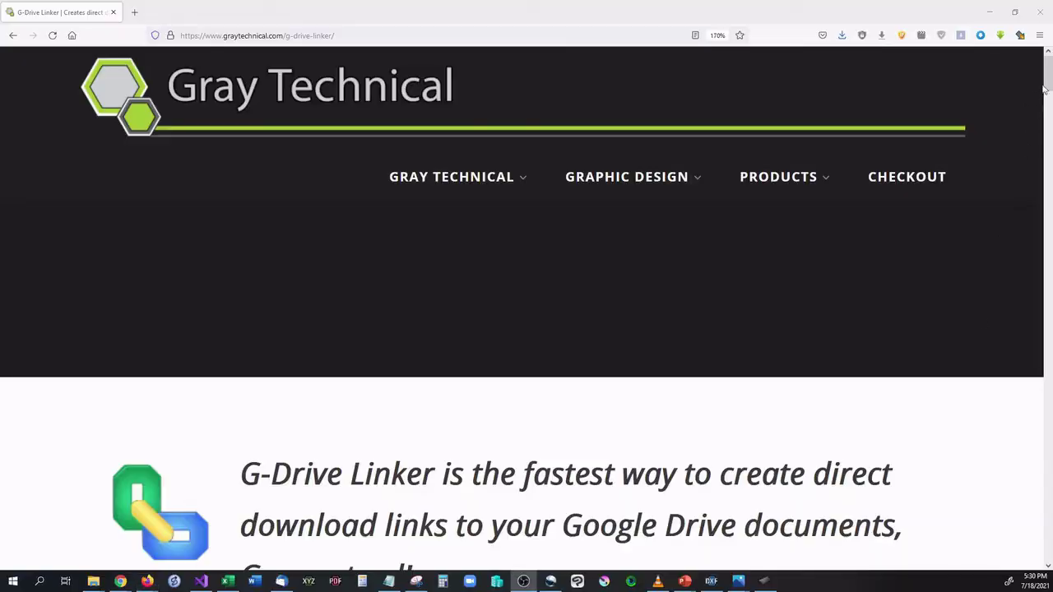
In the web browser, review the TECH NEWS for YOU quote on the G-Drive Linker page and skim its linked article.
{"action": "scroll", "coordinate": [240, 165], "scroll_direction": "down", "scroll_amount": 15}
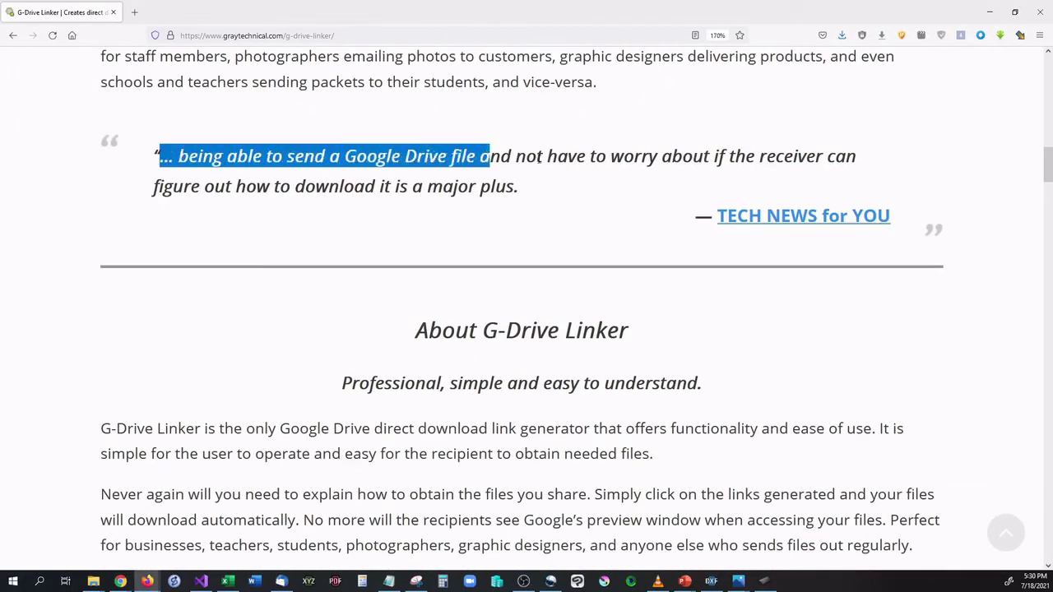
{"action": "left_click_drag", "start_coordinate": [540, 157], "coordinate": [912, 216]}
{"action": "left_click", "coordinate": [797, 219]}
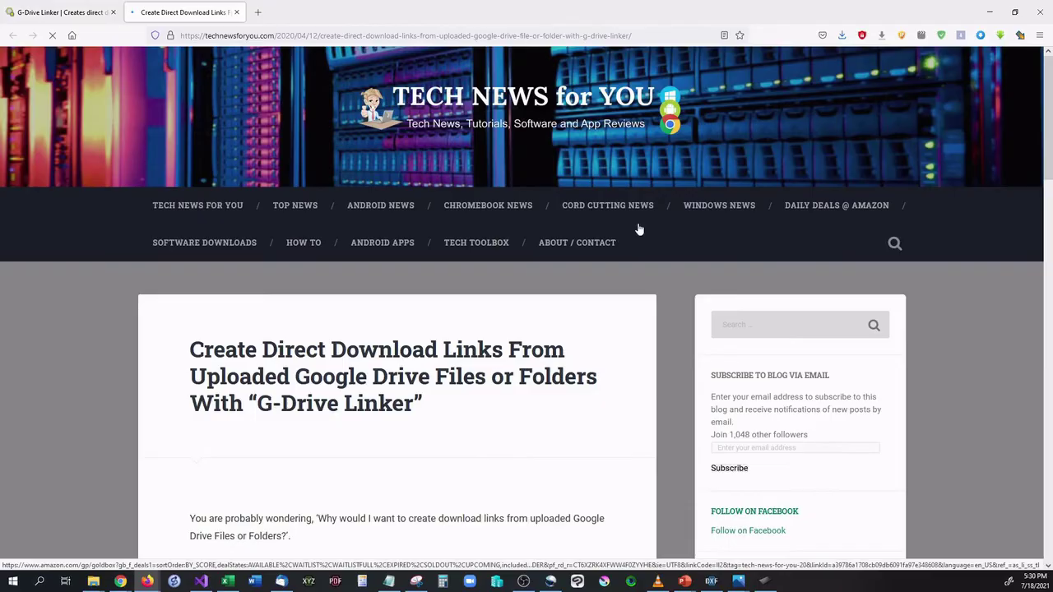
{"action": "scroll", "coordinate": [447, 418], "scroll_direction": "down", "scroll_amount": 15}
{"action": "scroll", "coordinate": [443, 415], "scroll_direction": "up", "scroll_amount": 12}
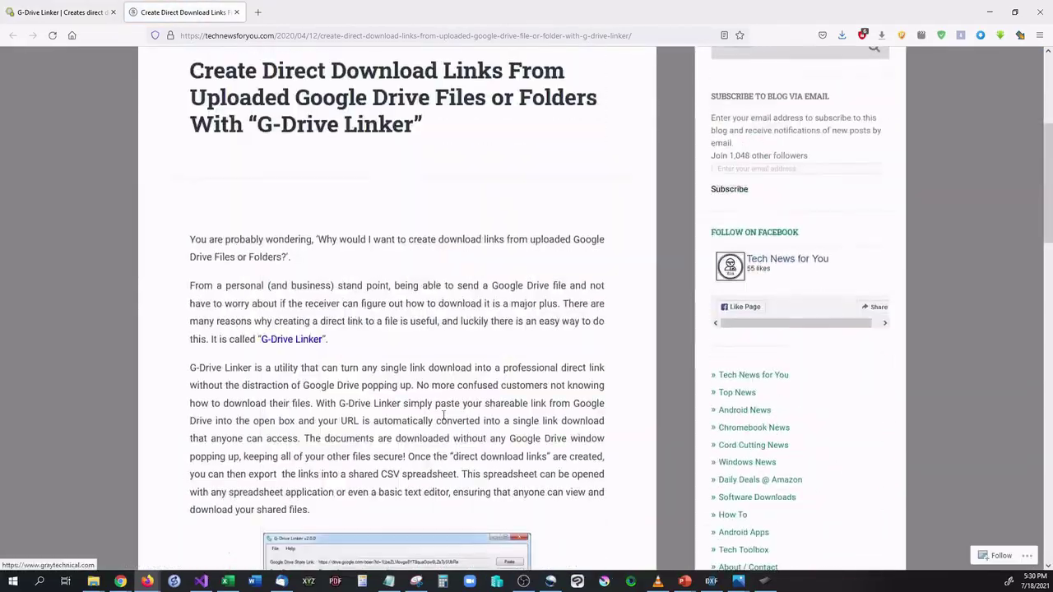